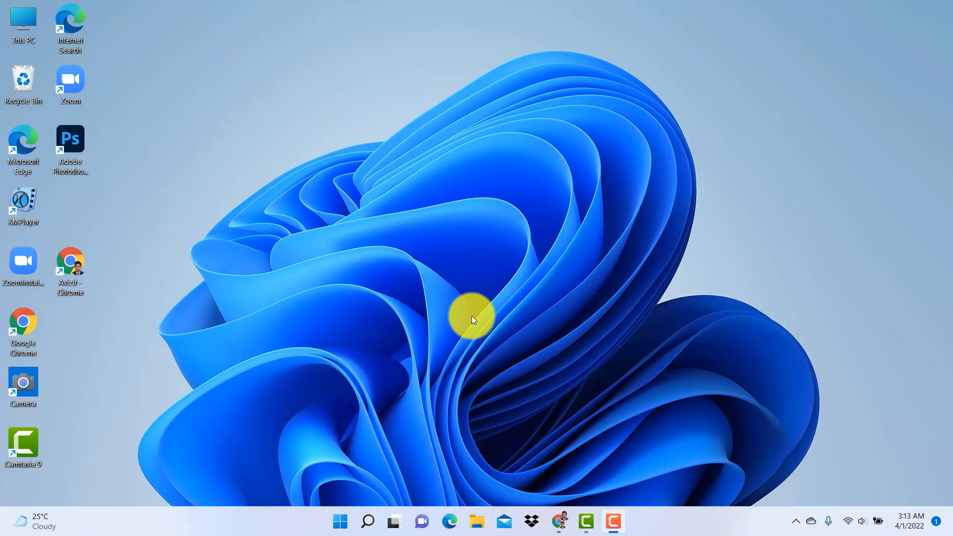
Switch to Chrome, open Canva in a new tab and create a blank Facebook Post design
{"action": "left_click", "coordinate": [560, 522]}
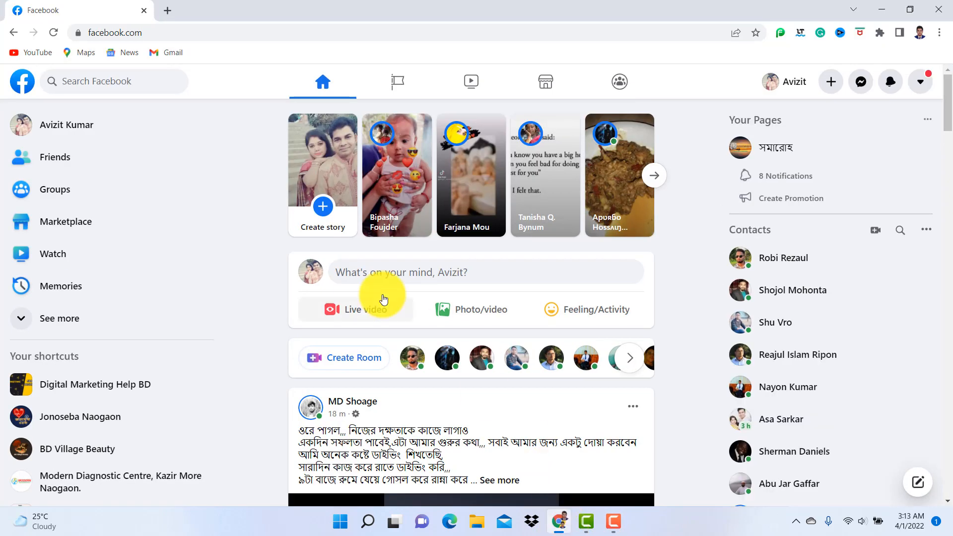
{"action": "left_click", "coordinate": [168, 13]}
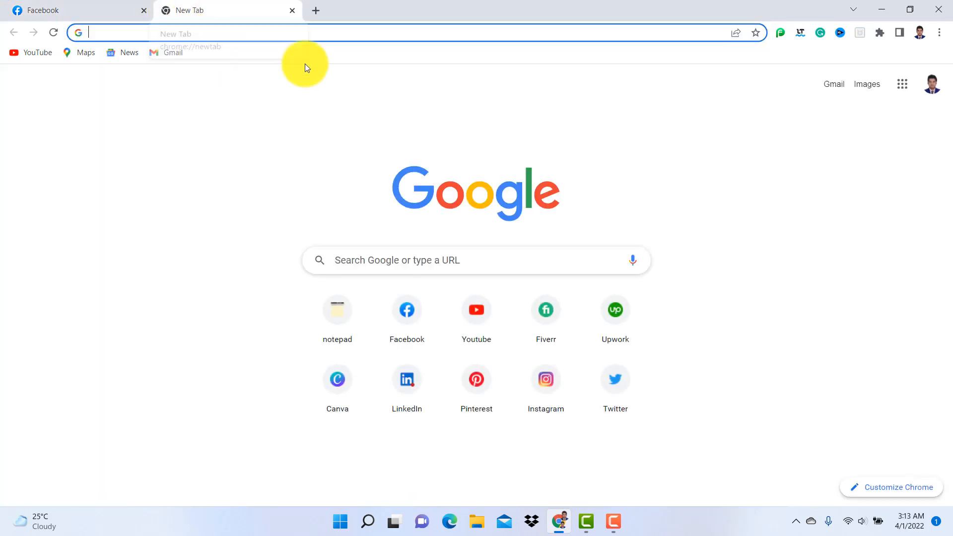
{"action": "left_click", "coordinate": [339, 389]}
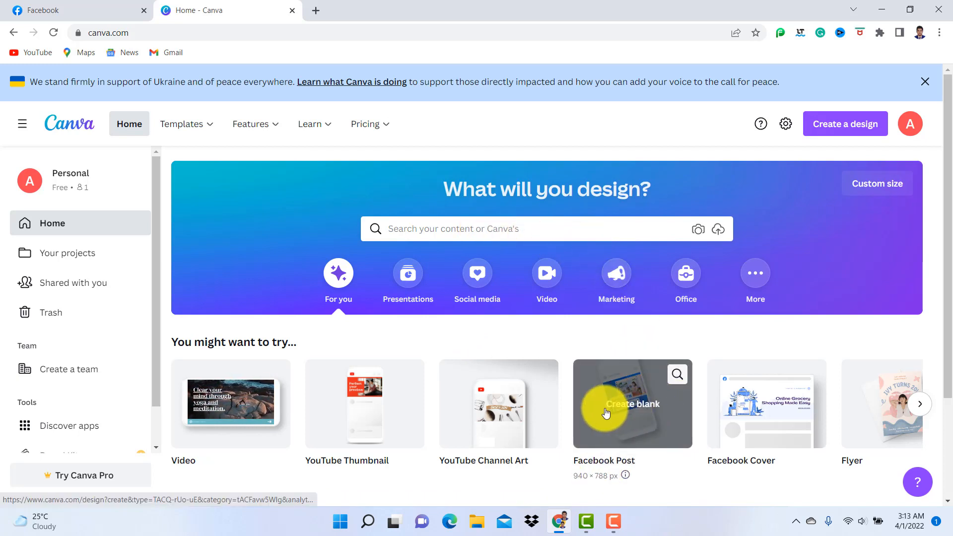
{"action": "left_click", "coordinate": [632, 405]}
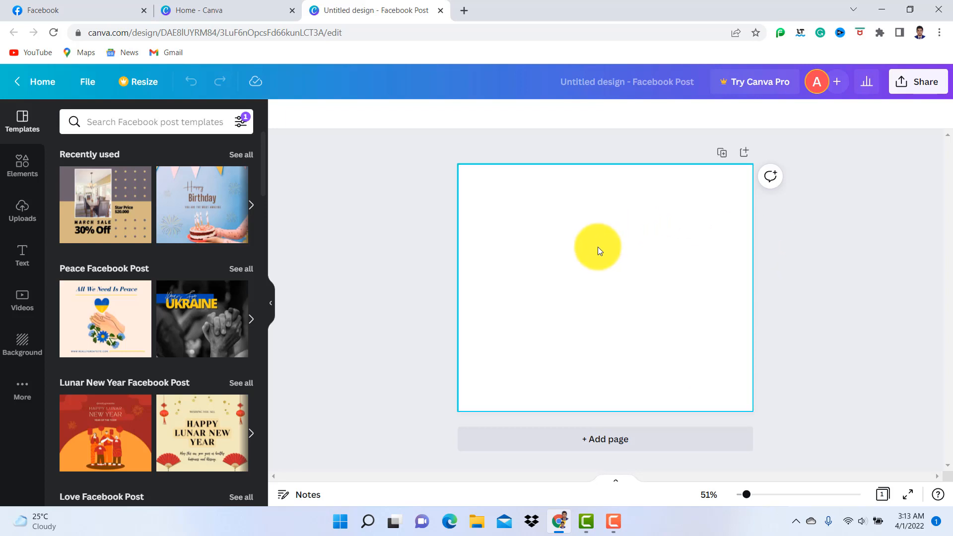
Set the blank page's background to the deep violet default colour
{"action": "left_click", "coordinate": [564, 267]}
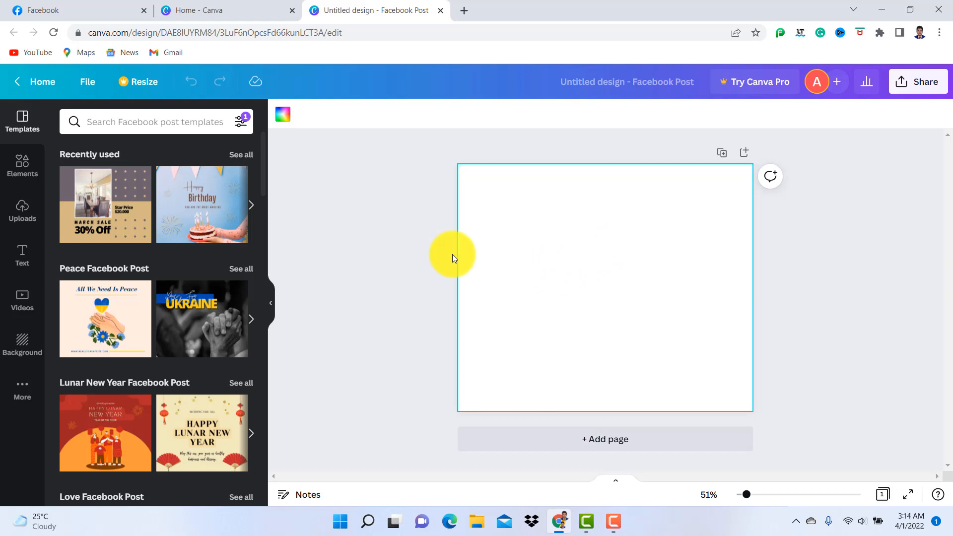
{"action": "left_click", "coordinate": [283, 115]}
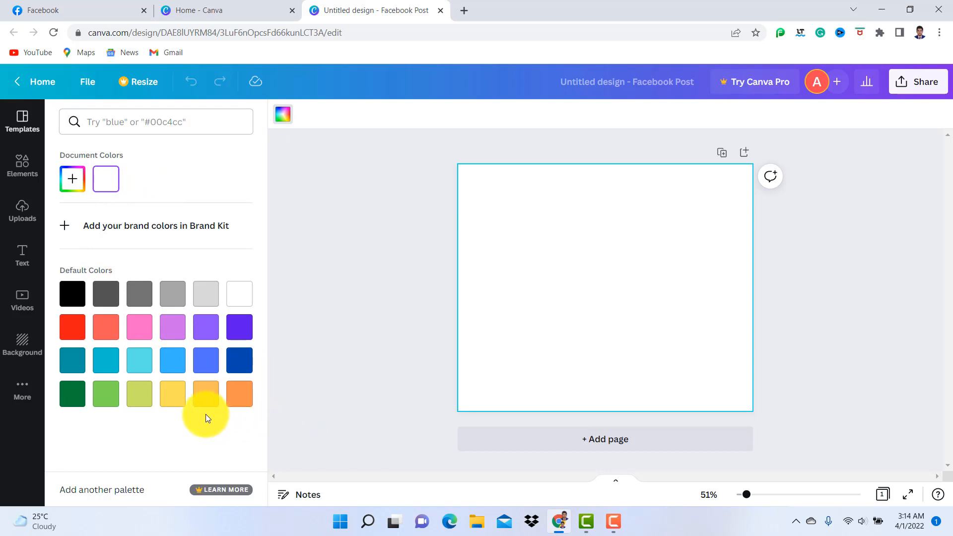
{"action": "left_click", "coordinate": [242, 330]}
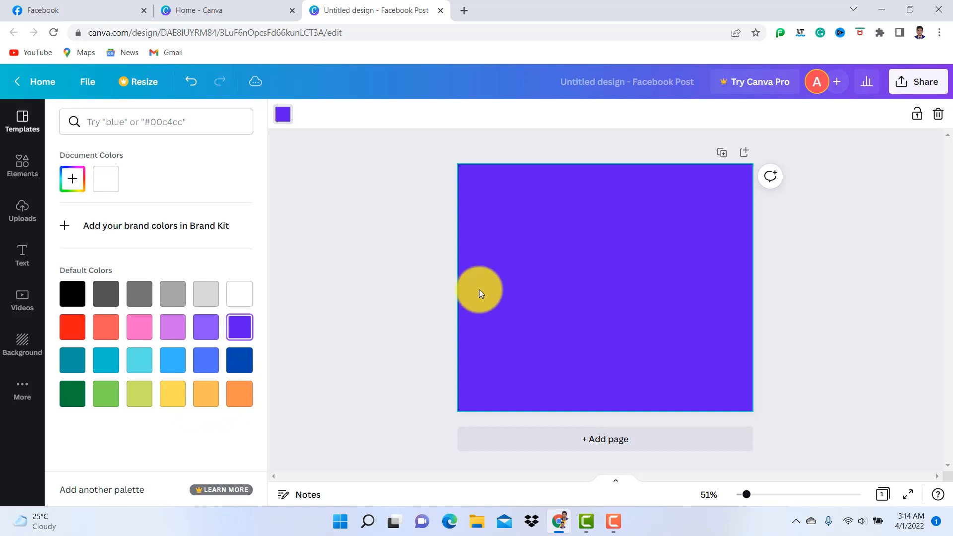
{"action": "left_click", "coordinate": [342, 203]}
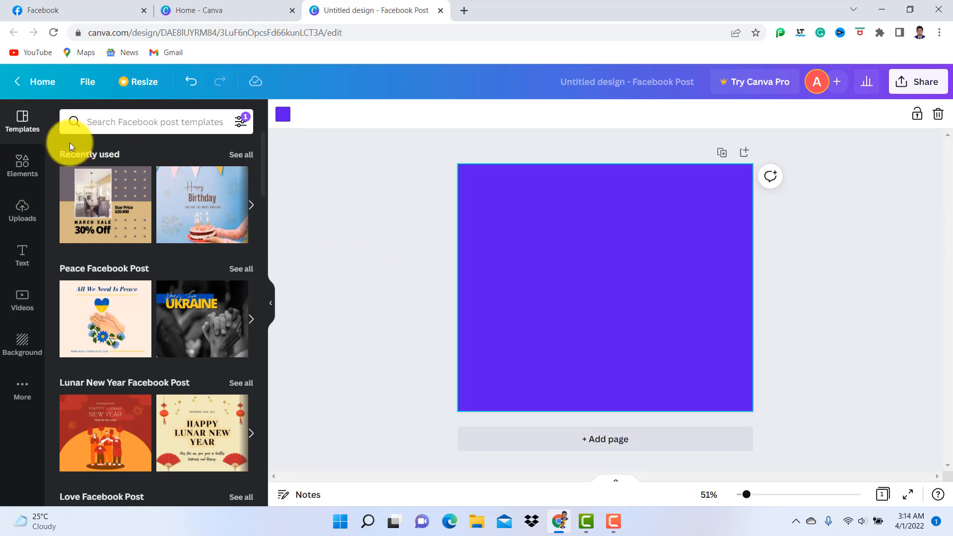
Search the design elements for "digital marketing"
{"action": "left_click", "coordinate": [25, 172]}
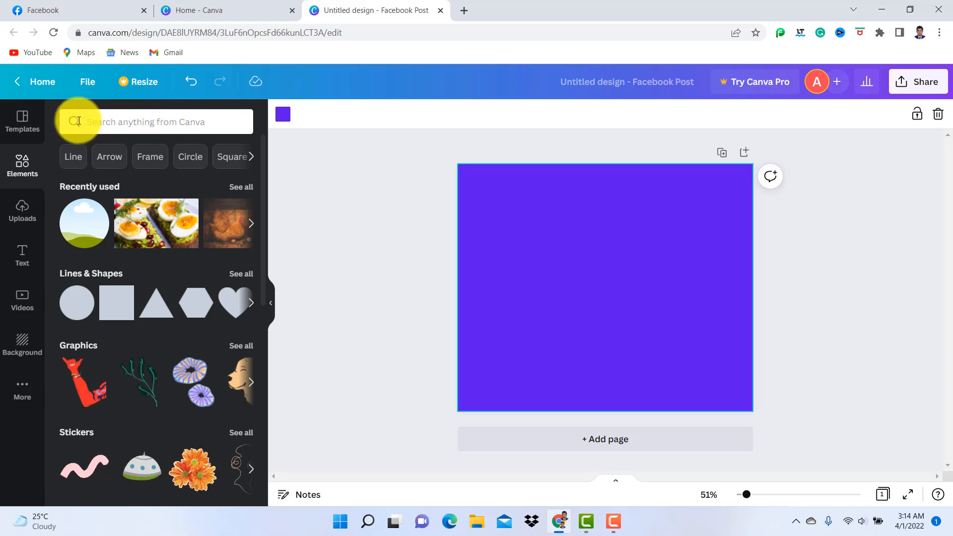
{"action": "left_click", "coordinate": [127, 122]}
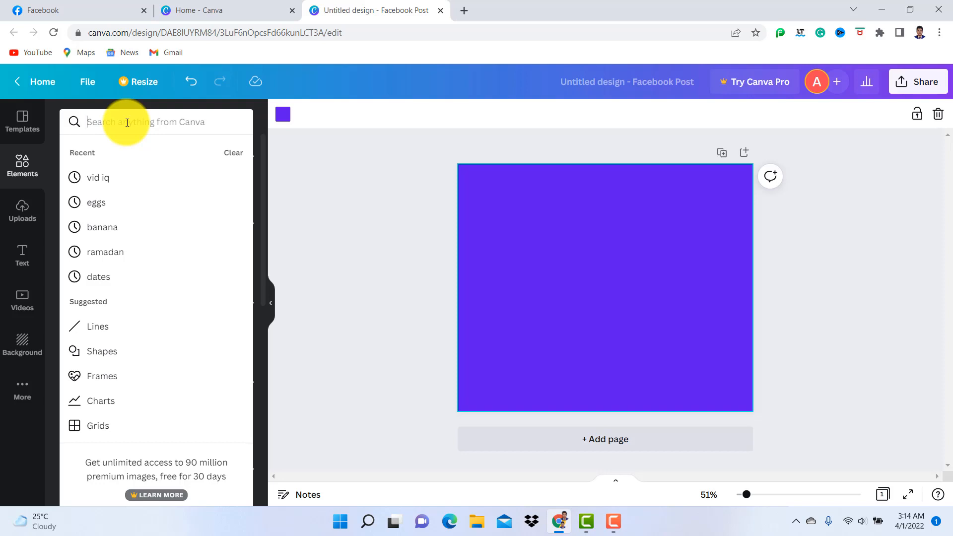
{"action": "type", "text": "di"}
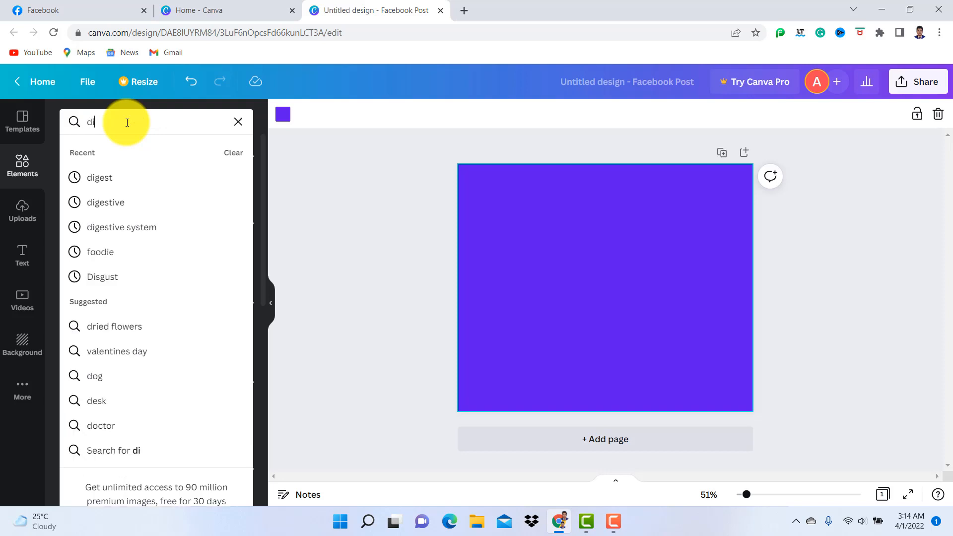
{"action": "type", "text": "gital"}
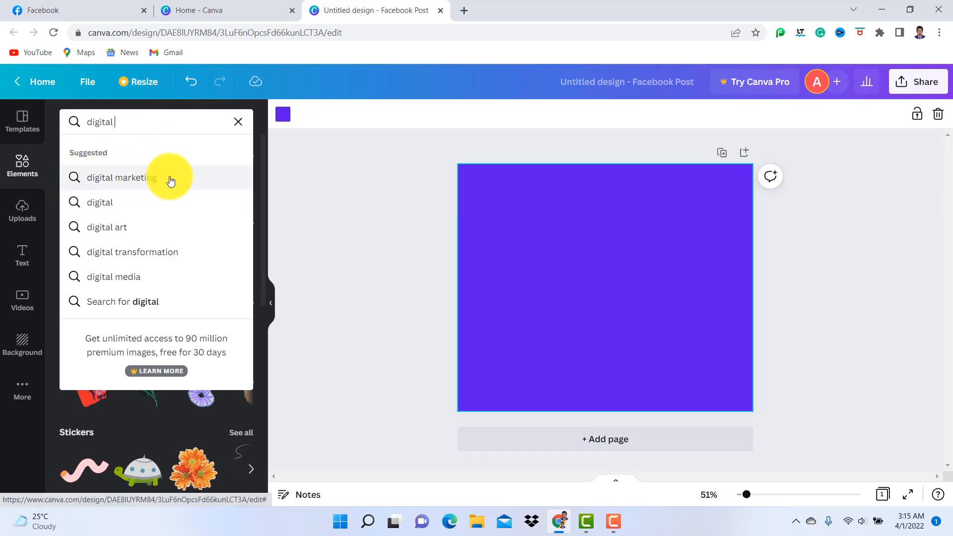
{"action": "left_click", "coordinate": [120, 177]}
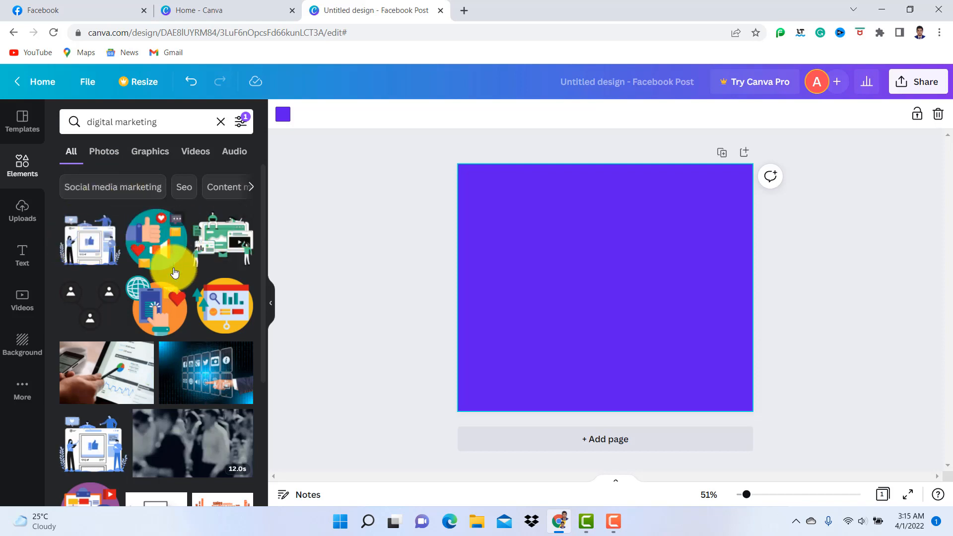
Browse the digital marketing results and add the blue-and-white illustration of people around a social media page with a thumbs-up
{"action": "scroll", "coordinate": [177, 272], "scroll_direction": "down", "scroll_amount": 8}
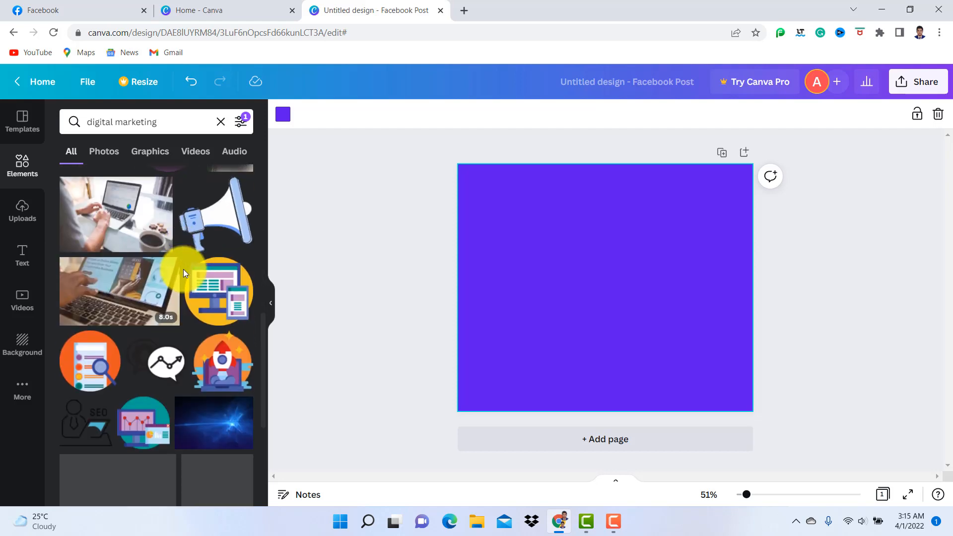
{"action": "scroll", "coordinate": [183, 269], "scroll_direction": "down", "scroll_amount": 8}
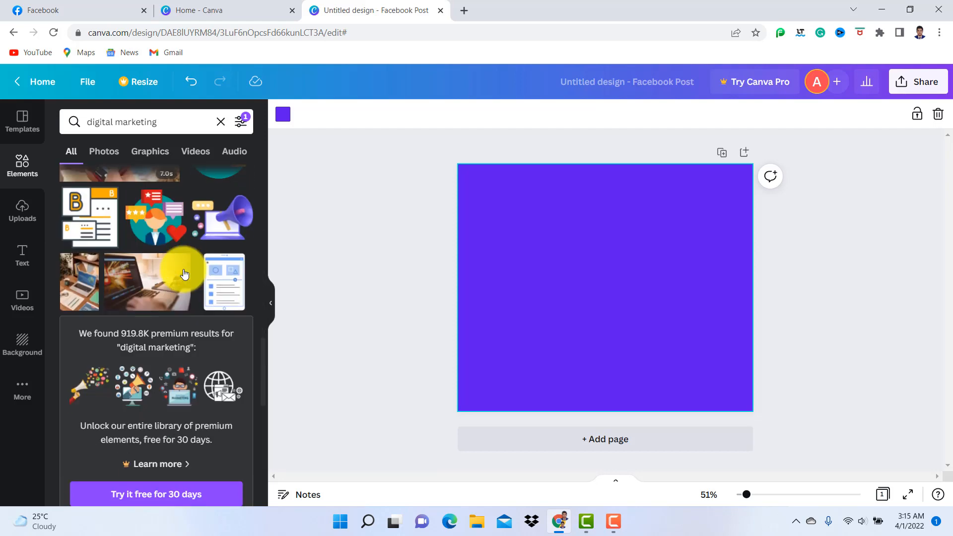
{"action": "scroll", "coordinate": [184, 273], "scroll_direction": "down", "scroll_amount": 8}
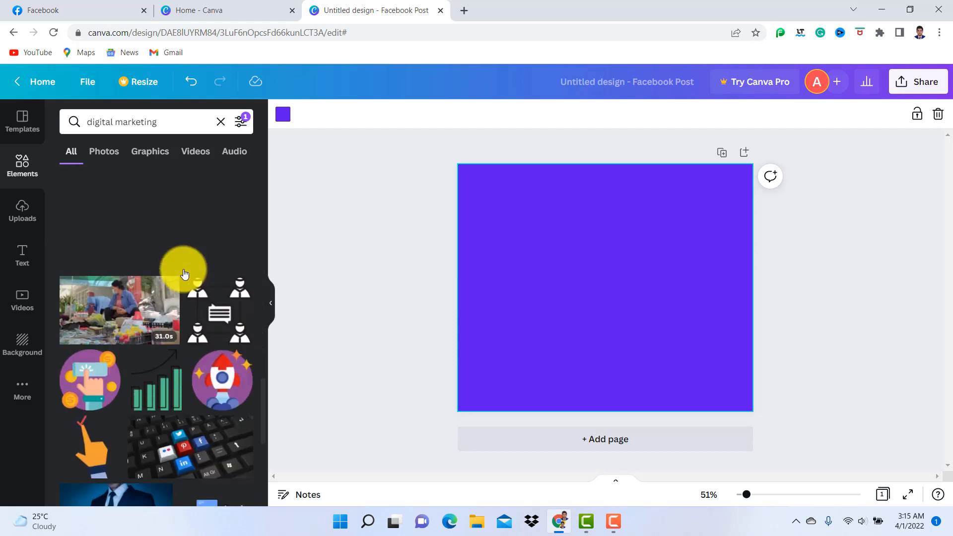
{"action": "scroll", "coordinate": [184, 273], "scroll_direction": "down", "scroll_amount": 8}
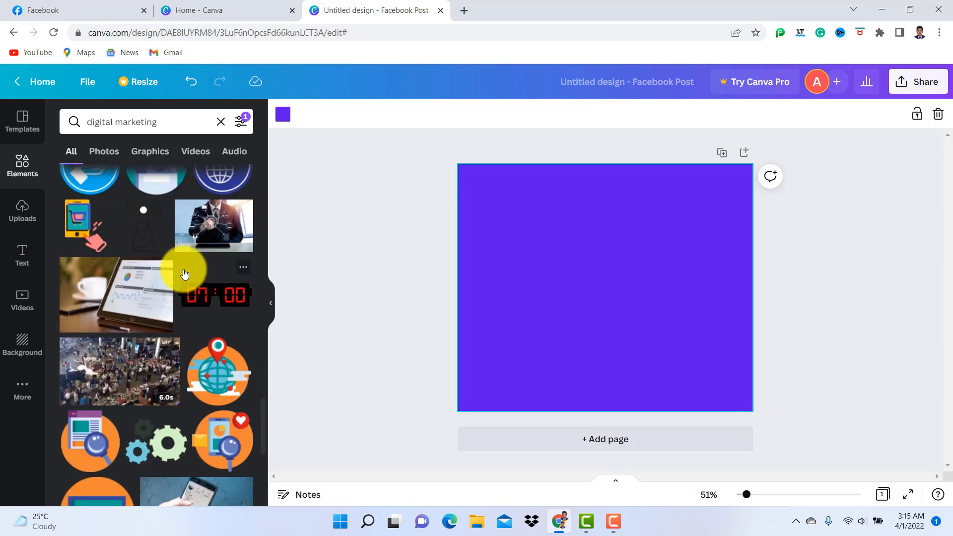
{"action": "scroll", "coordinate": [184, 274], "scroll_direction": "up", "scroll_amount": 3}
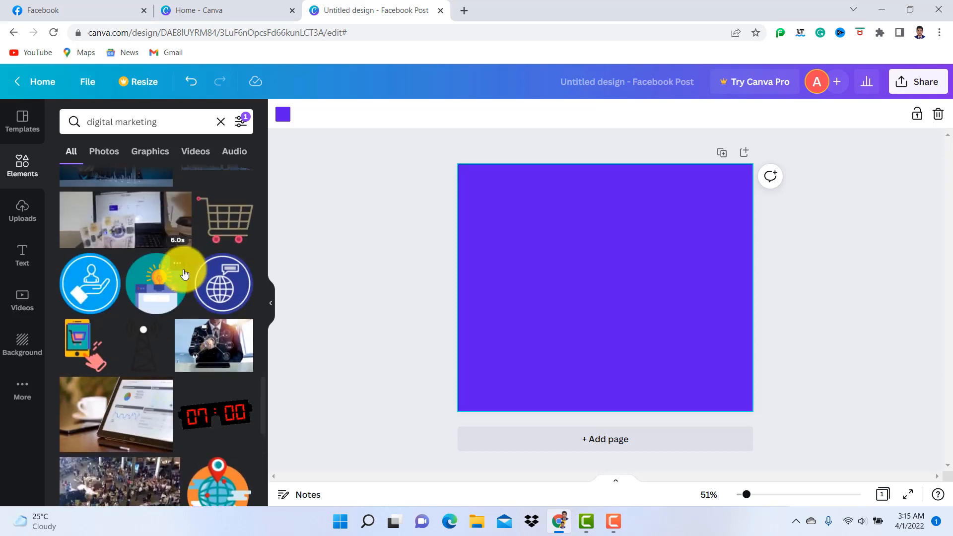
{"action": "scroll", "coordinate": [185, 273], "scroll_direction": "up", "scroll_amount": 10}
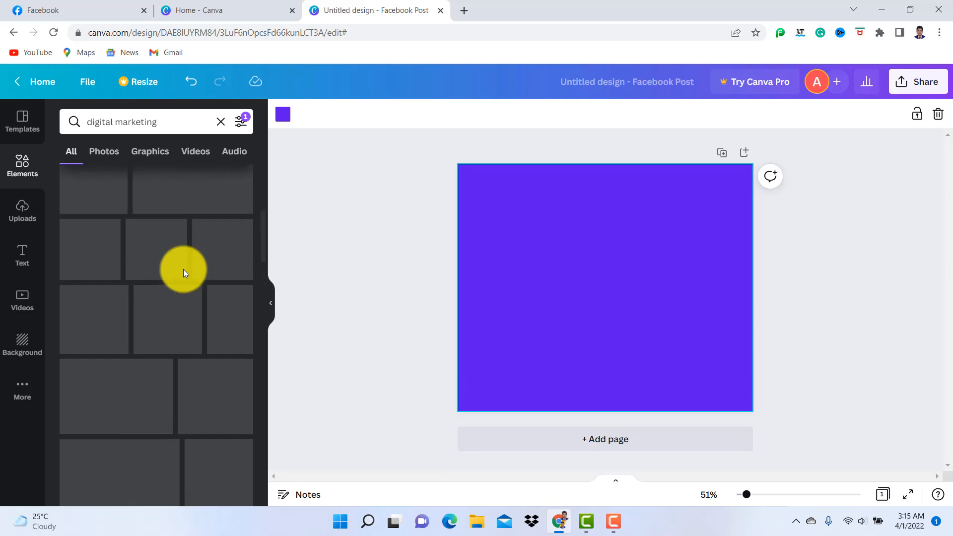
{"action": "scroll", "coordinate": [183, 269], "scroll_direction": "up", "scroll_amount": 2}
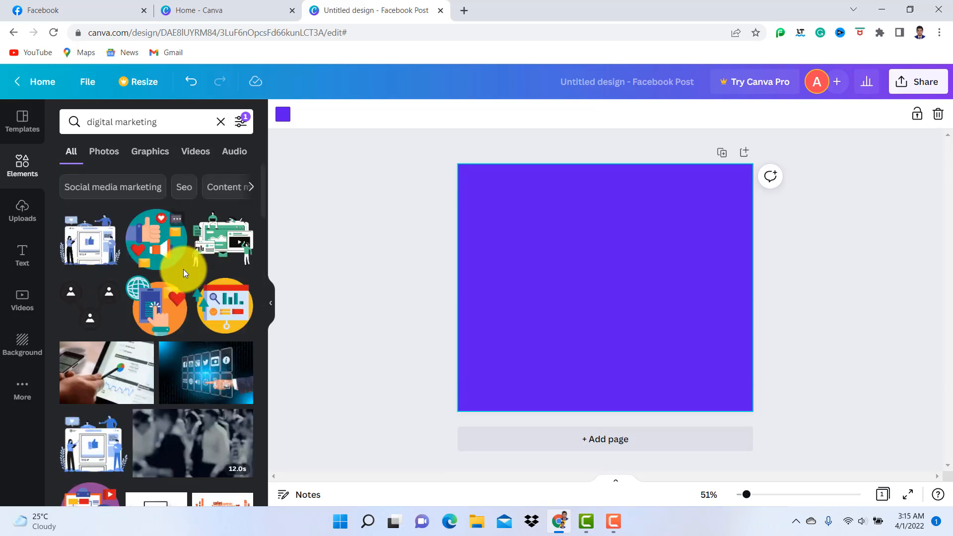
{"action": "scroll", "coordinate": [180, 291], "scroll_direction": "down", "scroll_amount": 1}
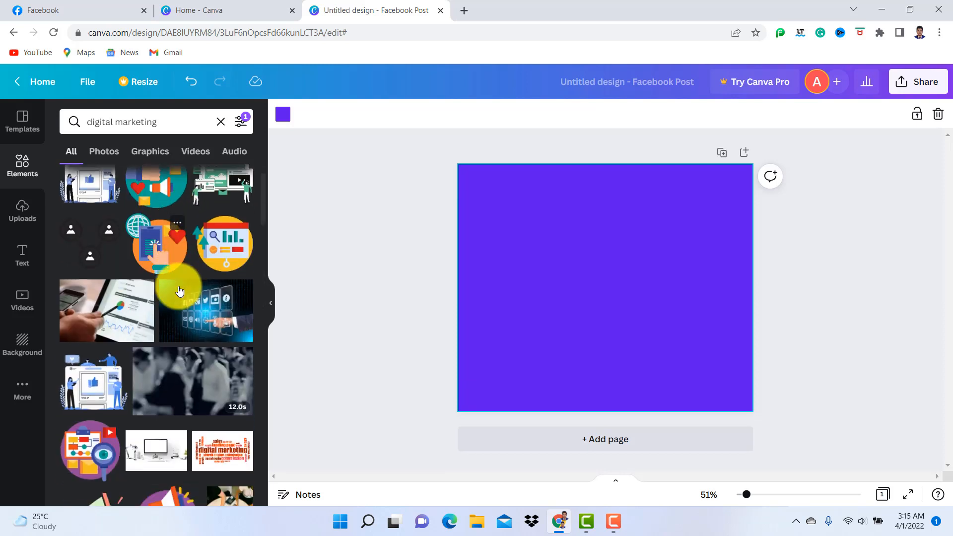
{"action": "scroll", "coordinate": [179, 291], "scroll_direction": "up", "scroll_amount": 1}
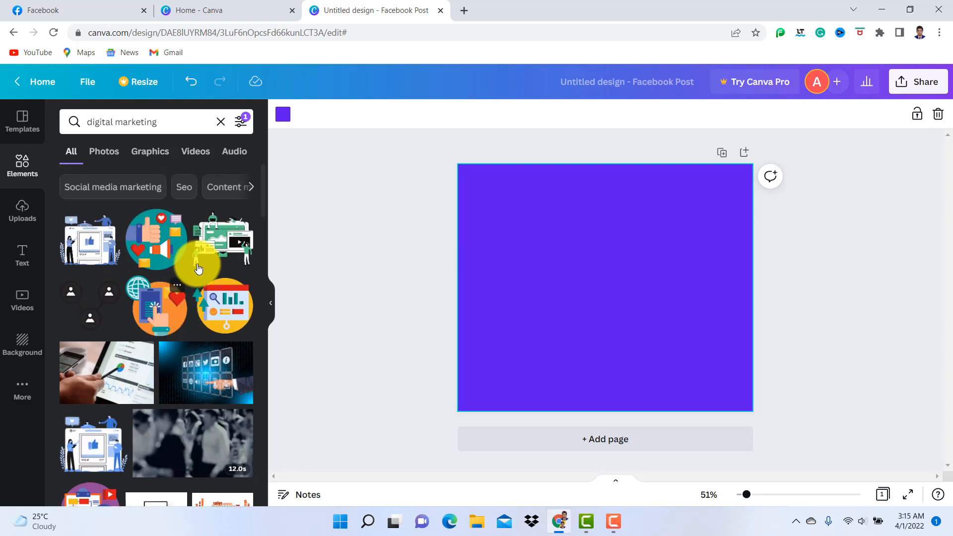
{"action": "left_click", "coordinate": [81, 255]}
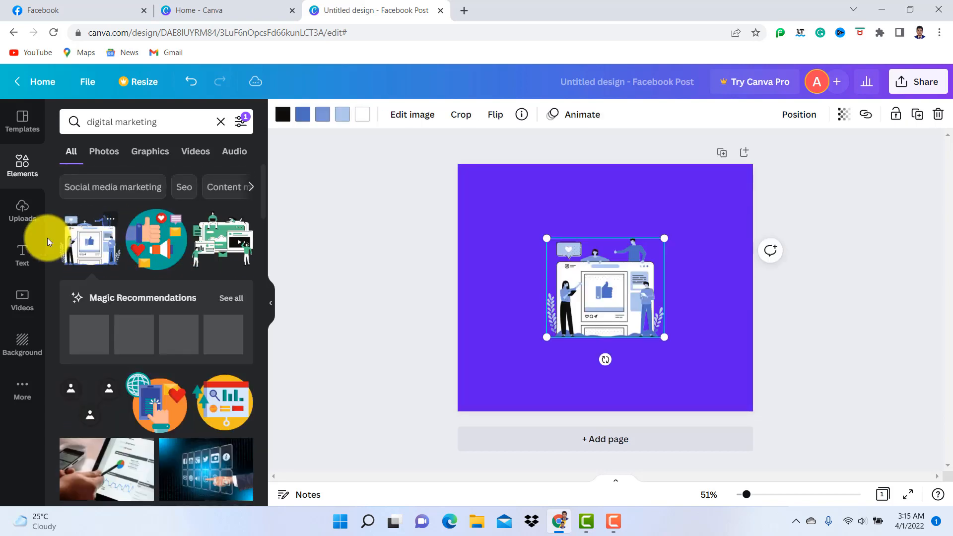
Enlarge the social media illustration to about half the page width and position it on the left half of the violet page
{"action": "left_click_drag", "start_coordinate": [606, 287], "coordinate": [553, 296]}
{"action": "left_click_drag", "start_coordinate": [601, 230], "coordinate": [641, 202]}
{"action": "left_click_drag", "start_coordinate": [589, 296], "coordinate": [582, 302]}
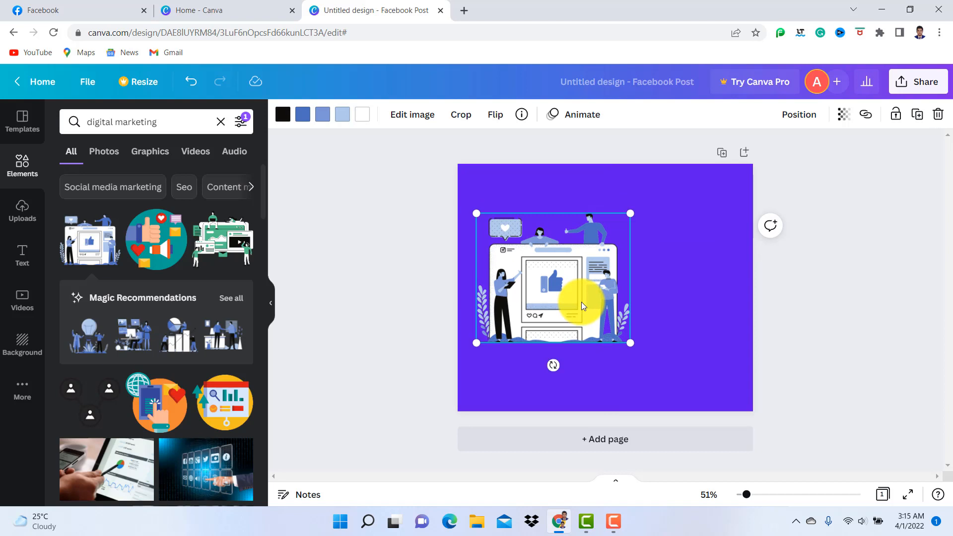
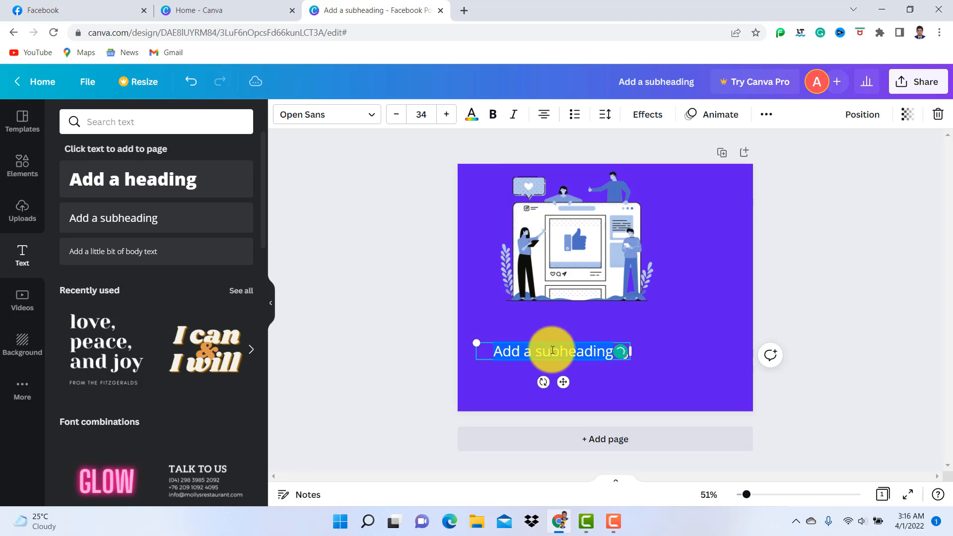
Replace the subheading's placeholder text with "Test basis animation Video"
{"action": "key", "text": "BackSpace"}
{"action": "type", "text": "Test"}
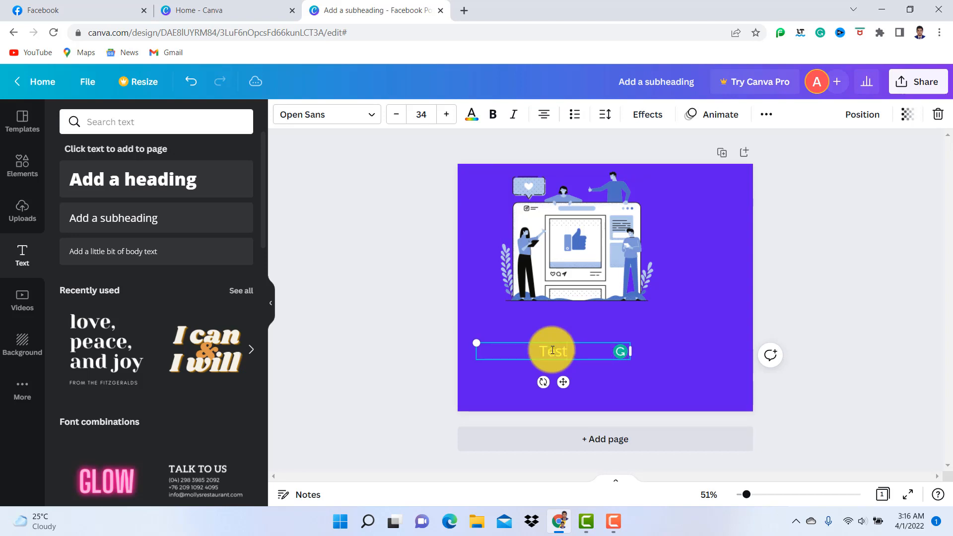
{"action": "type", "text": " basis"}
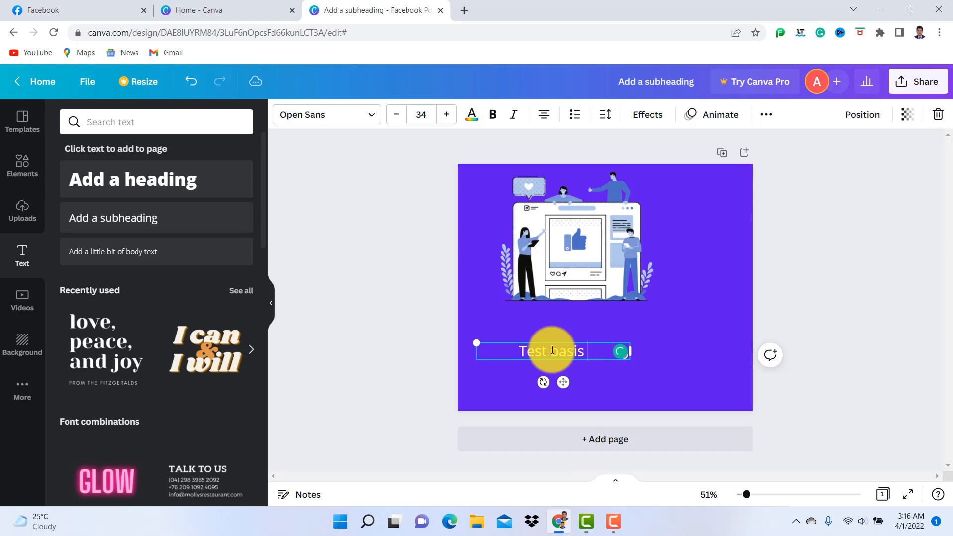
{"action": "type", "text": " am"}
{"action": "key", "text": "BackSpace"}
{"action": "type", "text": "nimation"}
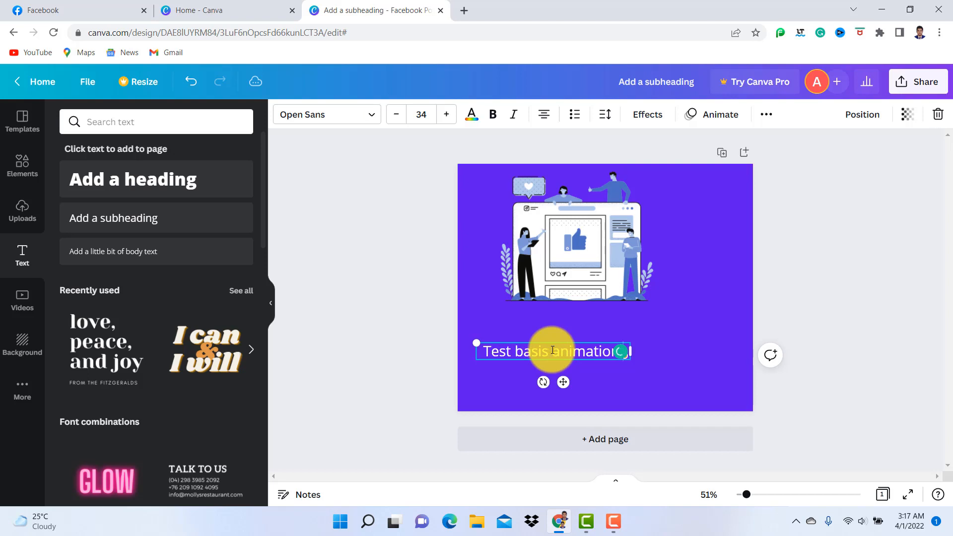
{"action": "type", "text": " Video"}
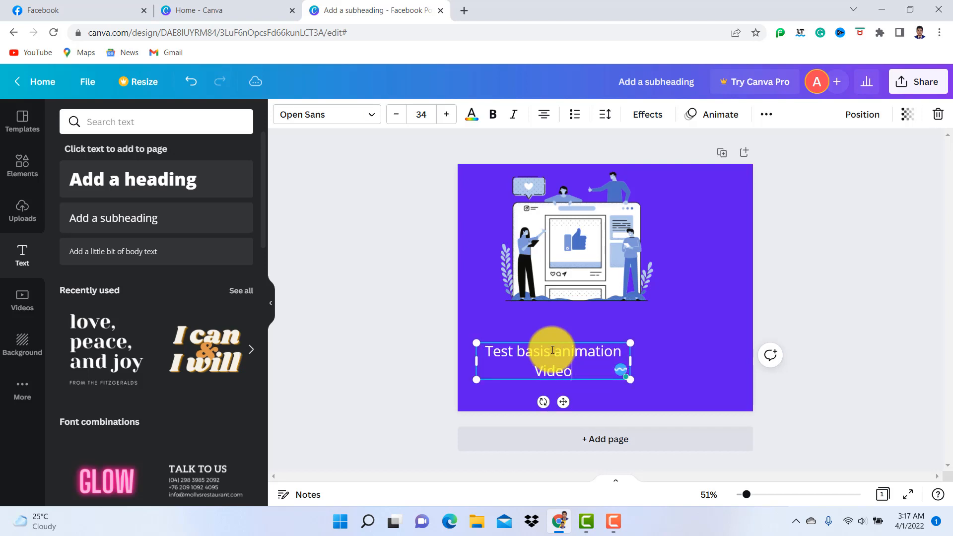
Widen the caption's text box so that the whole caption fits on one line
{"action": "left_click", "coordinate": [722, 314]}
{"action": "left_click", "coordinate": [590, 358]}
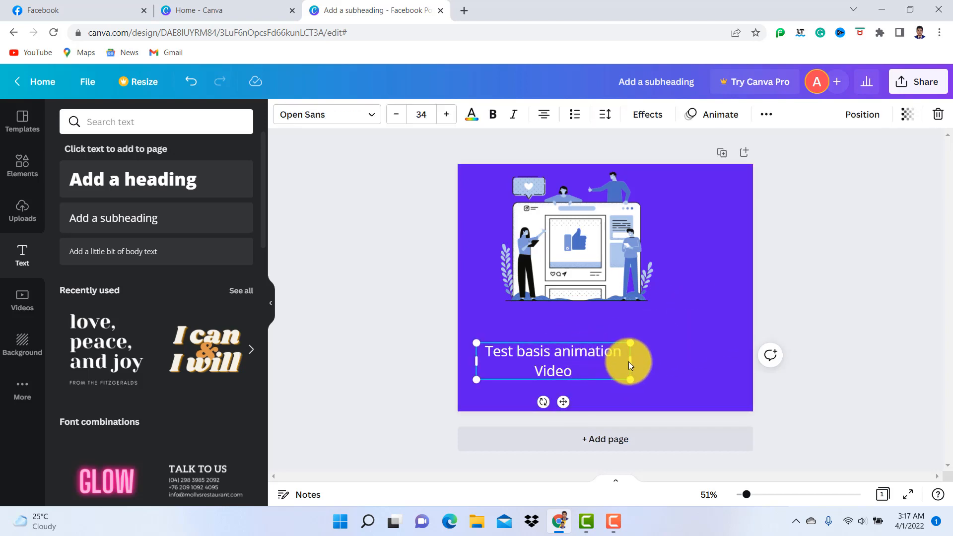
{"action": "left_click_drag", "start_coordinate": [630, 365], "coordinate": [670, 363]}
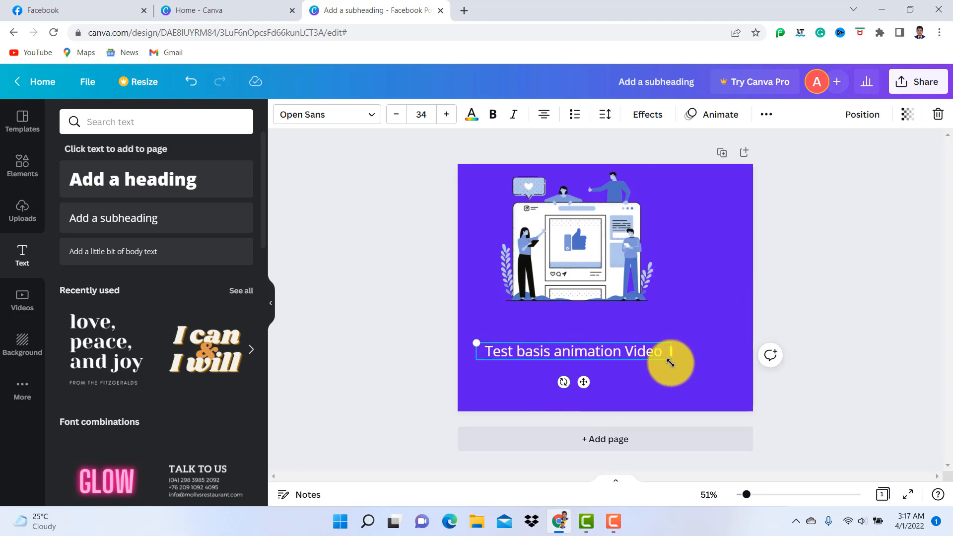
{"action": "left_click", "coordinate": [845, 300]}
Arrange the illustration near the page's horizontal centre and place the caption just beneath it with a small gap
{"action": "left_click_drag", "start_coordinate": [594, 351], "coordinate": [621, 341]}
{"action": "left_click", "coordinate": [625, 256]}
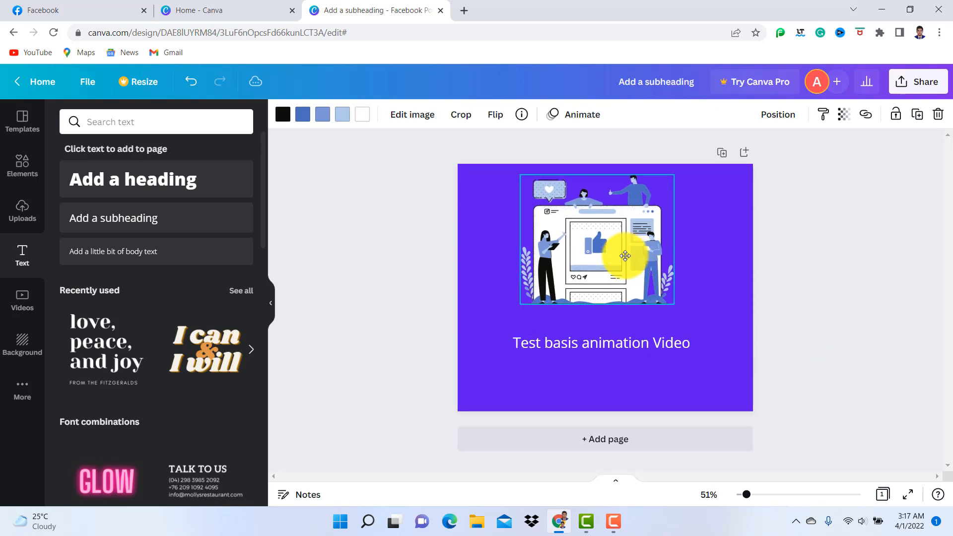
{"action": "left_click_drag", "start_coordinate": [624, 255], "coordinate": [624, 269]}
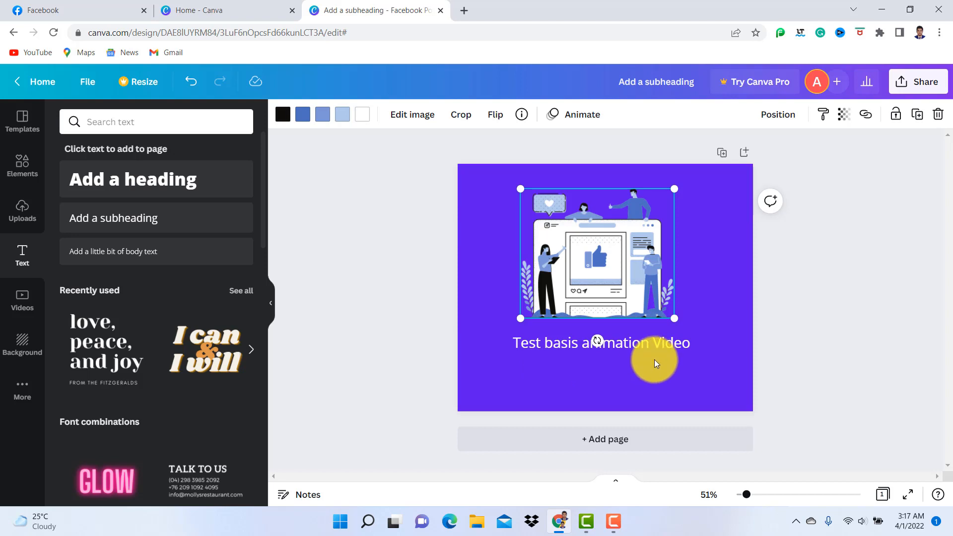
{"action": "left_click", "coordinate": [812, 257]}
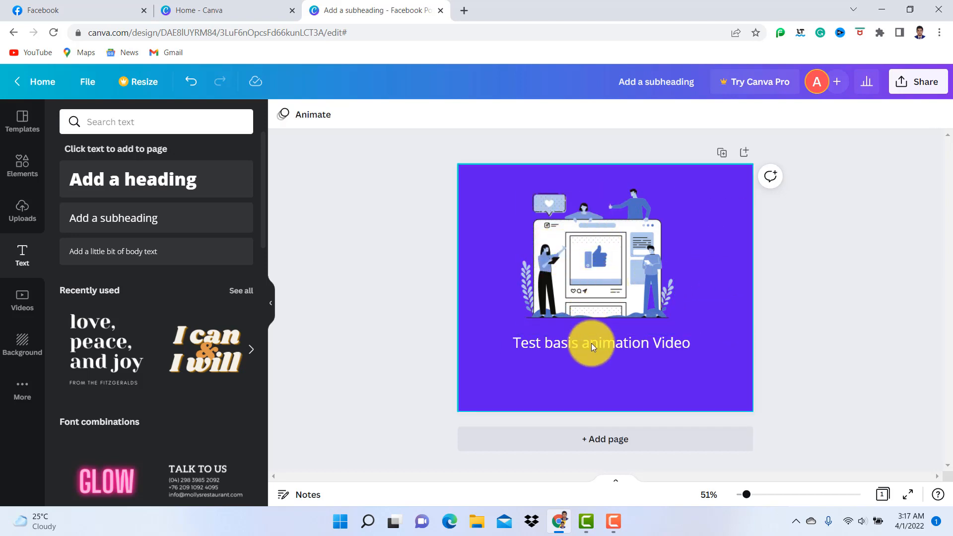
{"action": "left_click_drag", "start_coordinate": [591, 347], "coordinate": [591, 366]}
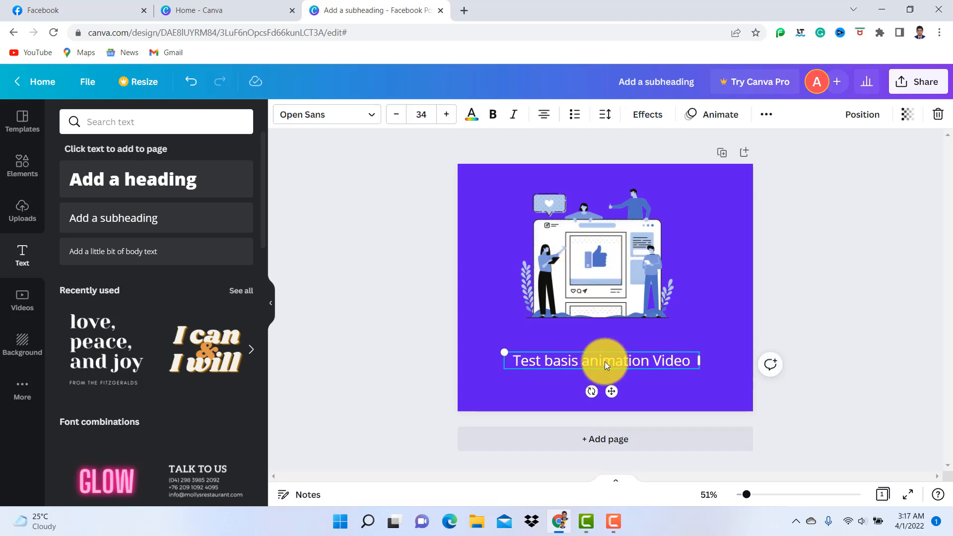
{"action": "left_click_drag", "start_coordinate": [605, 362], "coordinate": [600, 350]}
Preview the Basic element animations for the illustration, including Rise, Fade and Breathe
{"action": "left_click", "coordinate": [596, 257]}
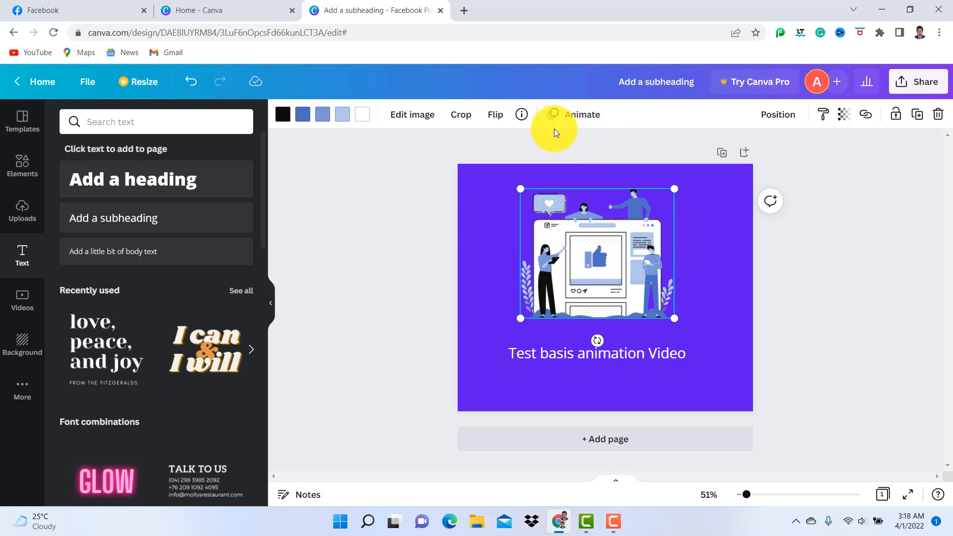
{"action": "left_click", "coordinate": [574, 118]}
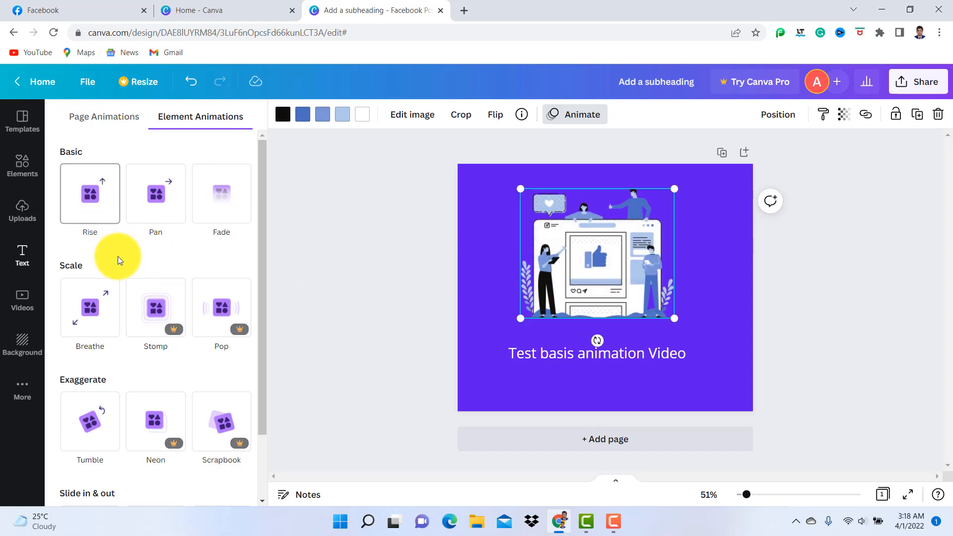
{"action": "left_click", "coordinate": [95, 214]}
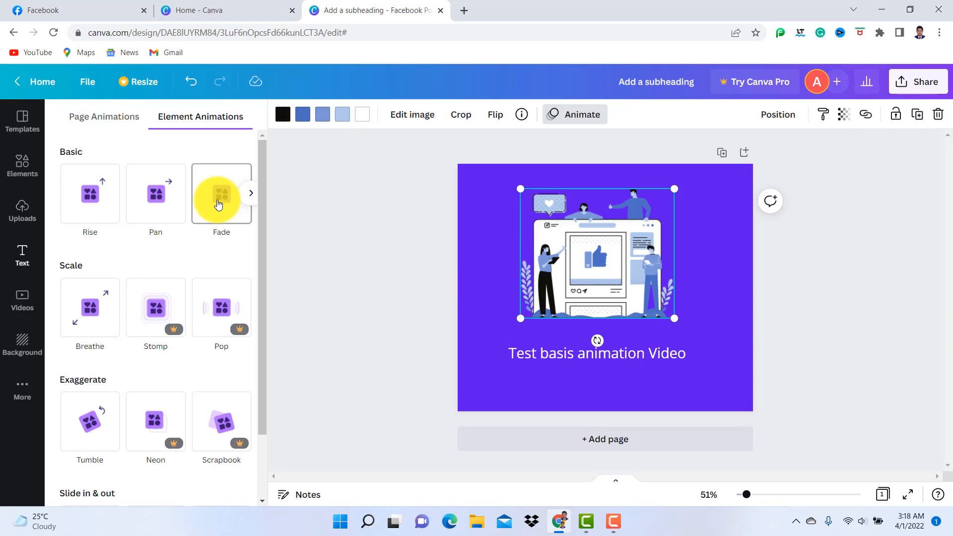
{"action": "left_click", "coordinate": [252, 194]}
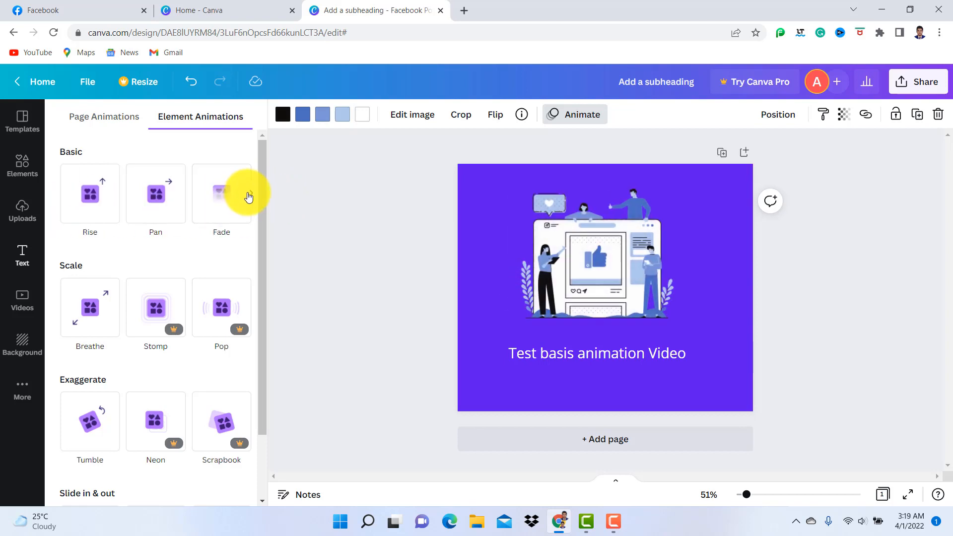
{"action": "left_click", "coordinate": [250, 194]}
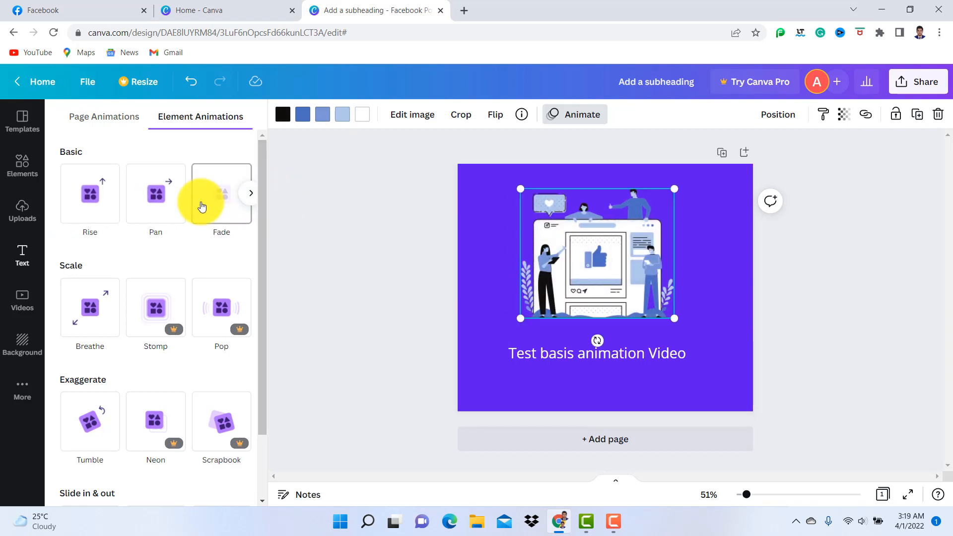
{"action": "left_click", "coordinate": [252, 194]}
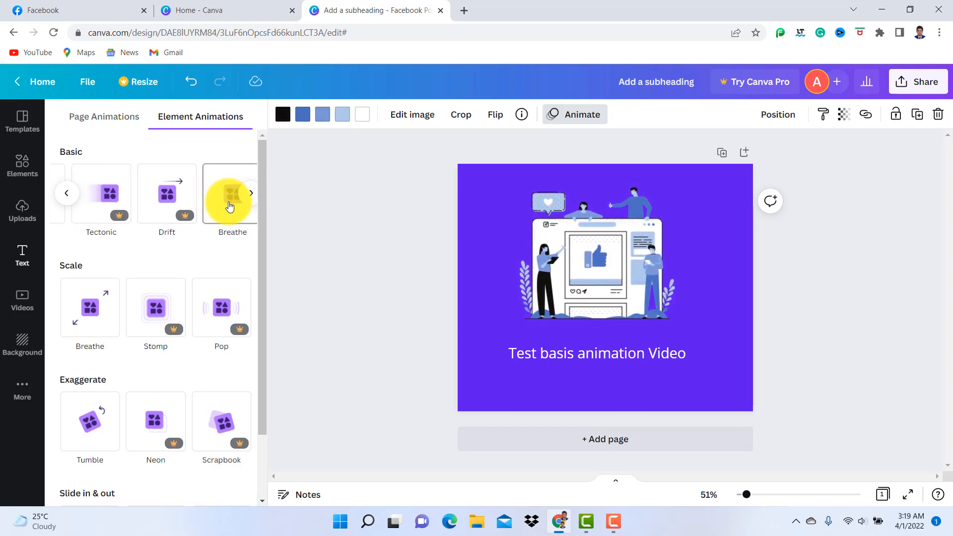
{"action": "left_click", "coordinate": [229, 207]}
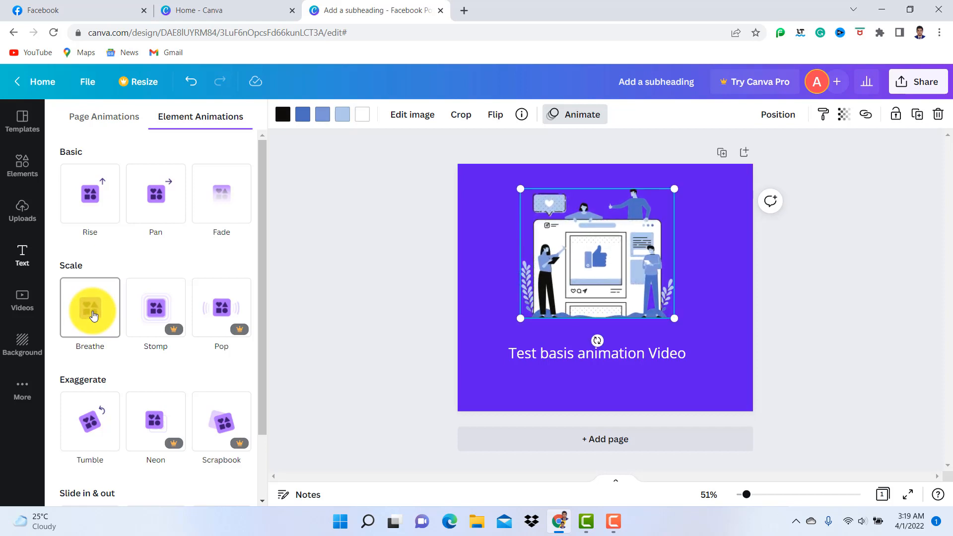
Preview the Tumble, slide-in Rise and slide-in Pan animations, and apply the Breathe animation from the Scale group to the illustration
{"action": "scroll", "coordinate": [127, 340], "scroll_direction": "down", "scroll_amount": 1}
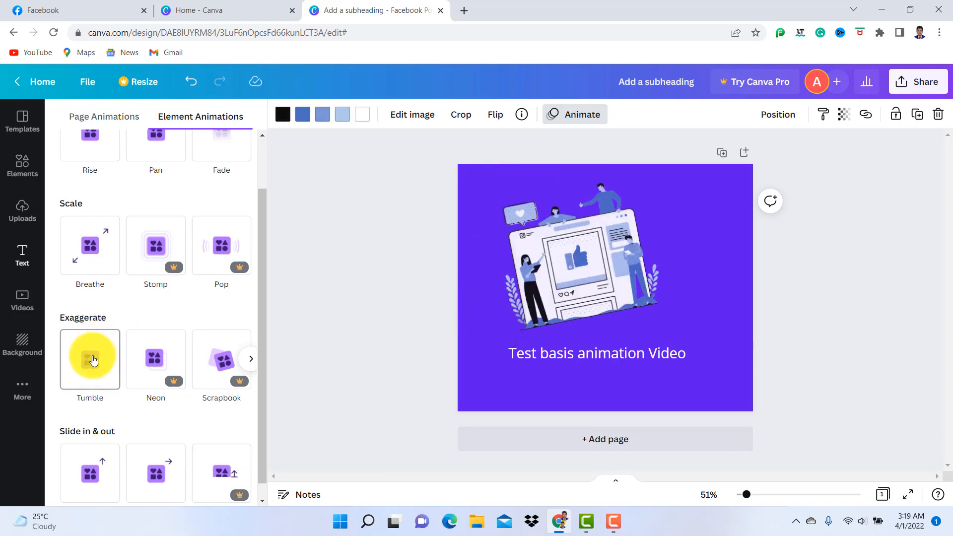
{"action": "left_click", "coordinate": [93, 360]}
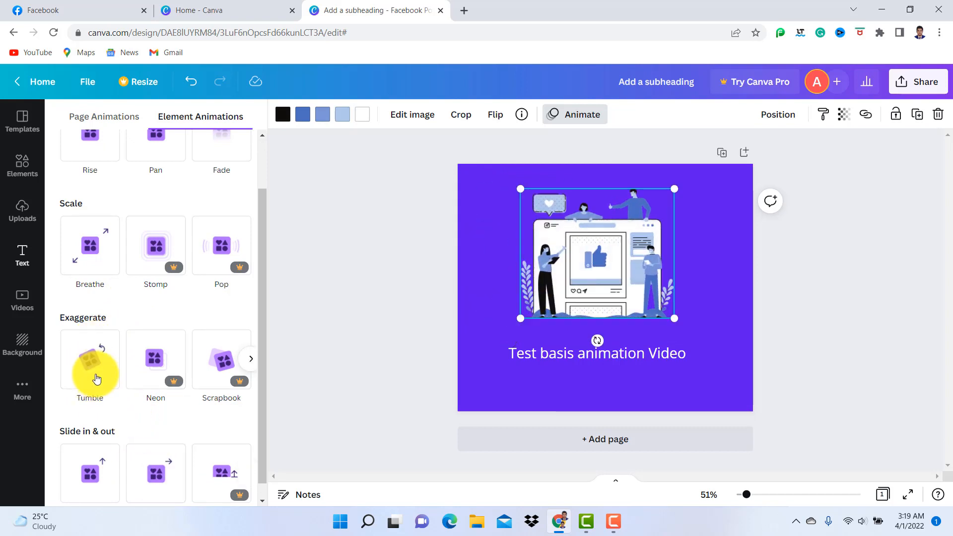
{"action": "scroll", "coordinate": [92, 368], "scroll_direction": "down", "scroll_amount": 1}
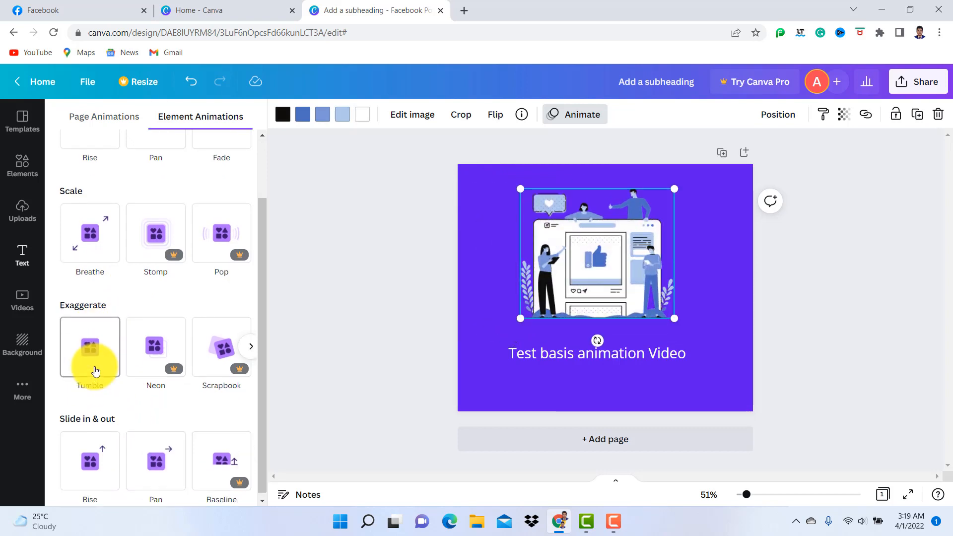
{"action": "left_click", "coordinate": [84, 466]}
{"action": "left_click", "coordinate": [149, 465]}
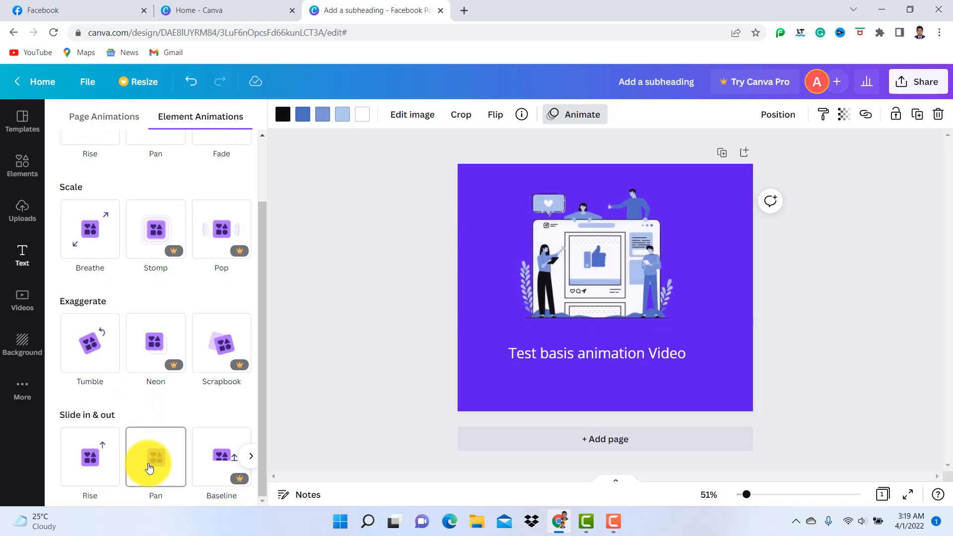
{"action": "left_click", "coordinate": [105, 469]}
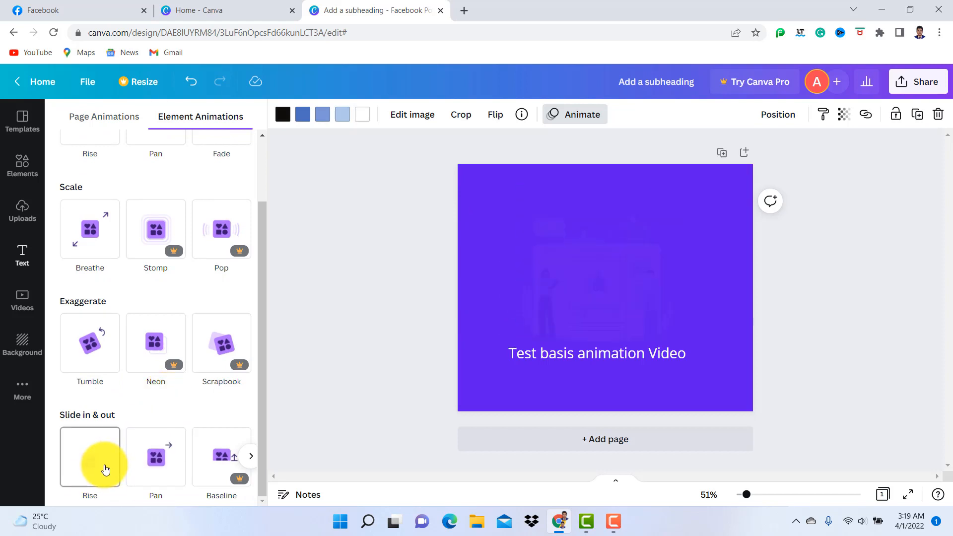
{"action": "left_click", "coordinate": [164, 467]}
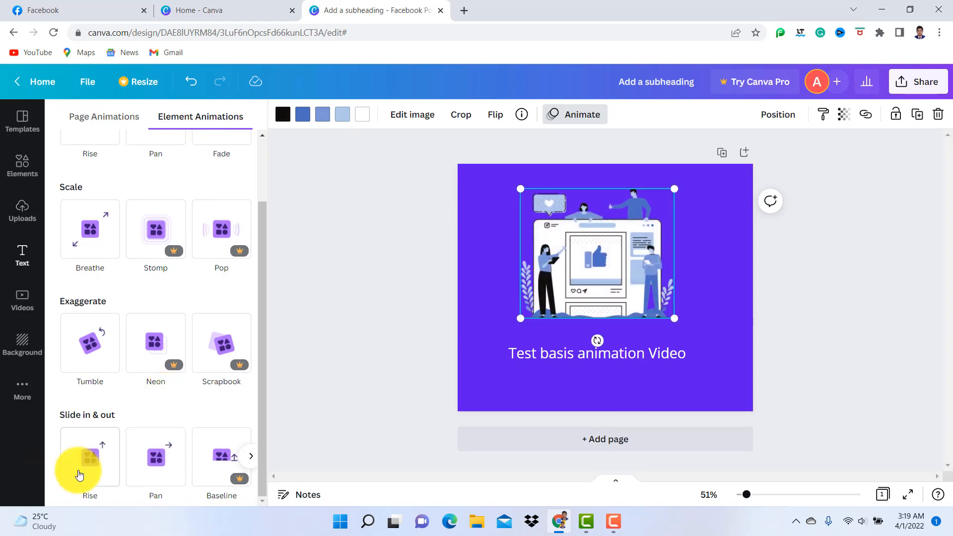
{"action": "left_click", "coordinate": [87, 342]}
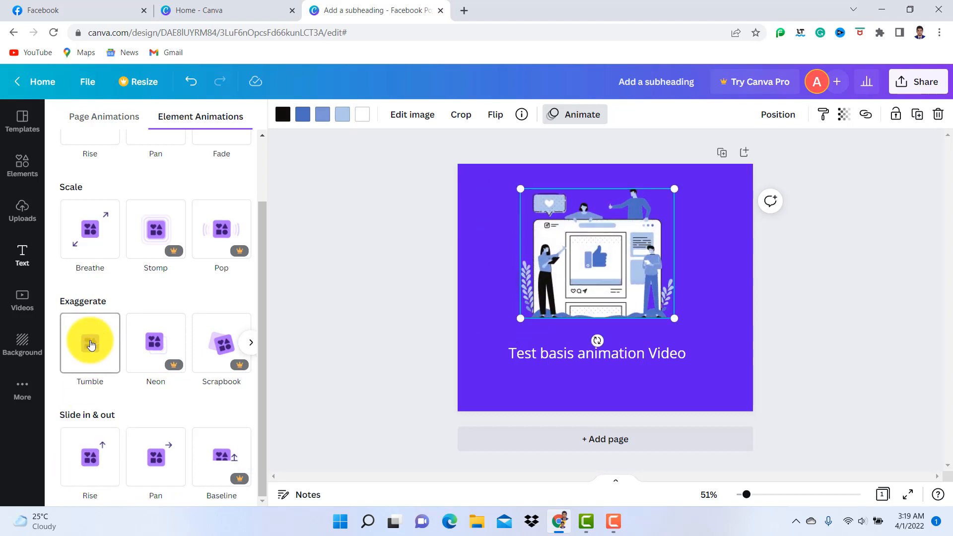
{"action": "left_click", "coordinate": [91, 230]}
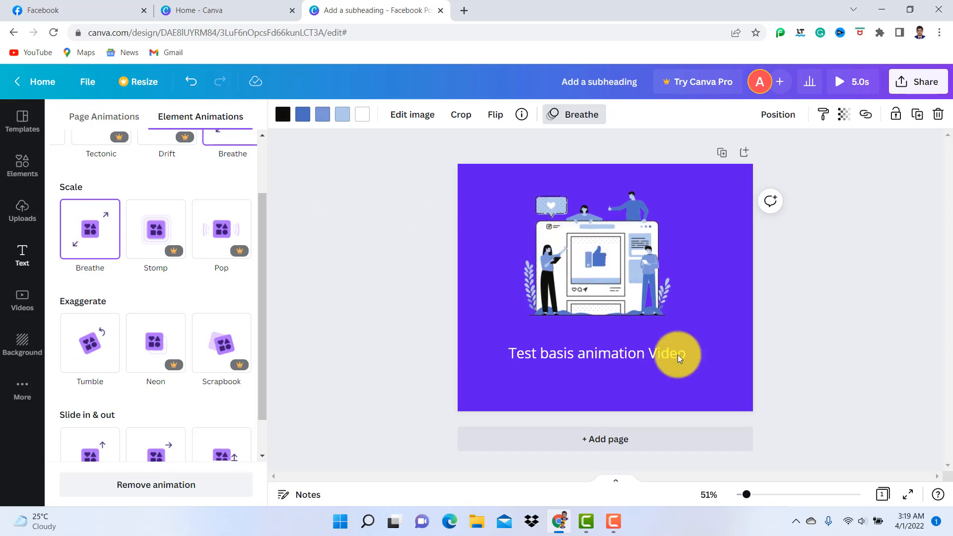
Move the caption slightly up towards the illustration and apply the Typewriter text animation to it
{"action": "left_click", "coordinate": [577, 353]}
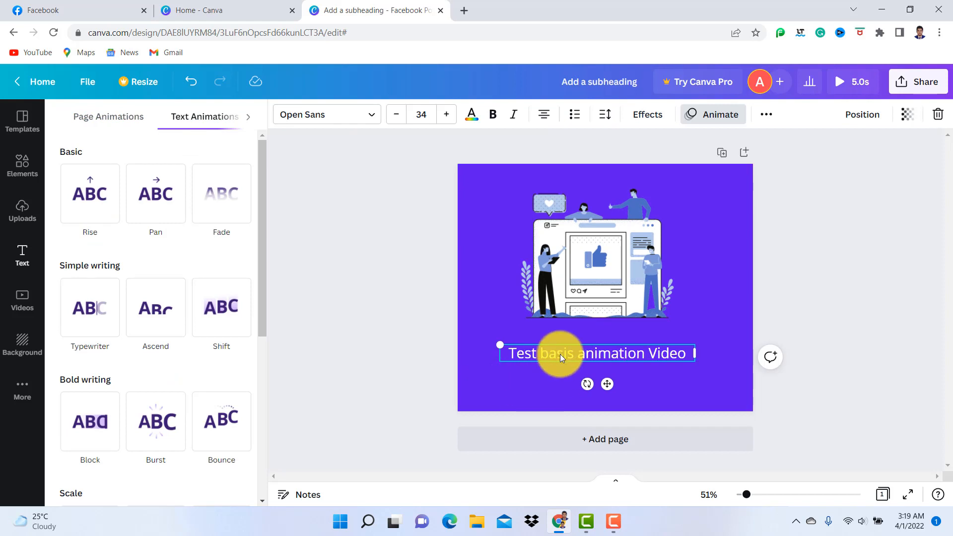
{"action": "left_click_drag", "start_coordinate": [606, 384], "coordinate": [606, 380]}
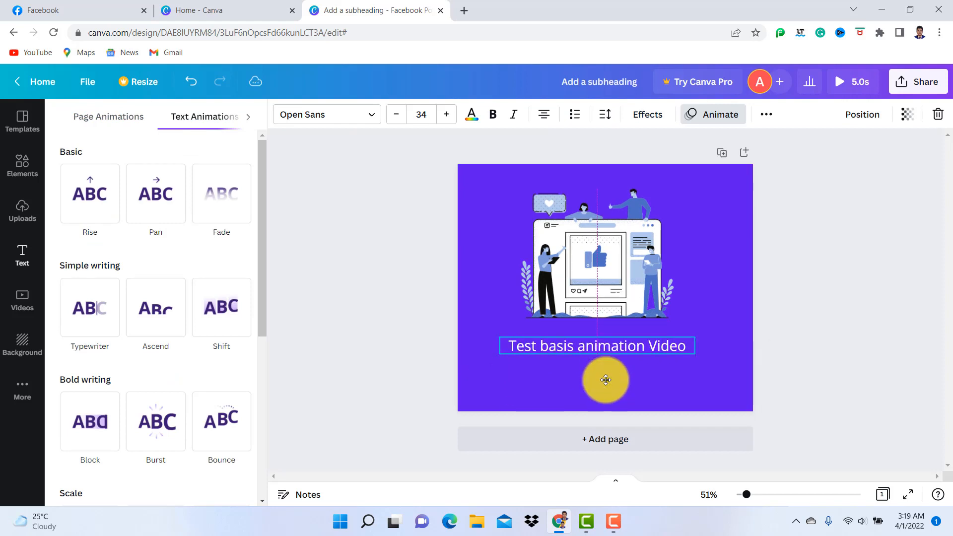
{"action": "mouse_move", "coordinate": [76, 203]}
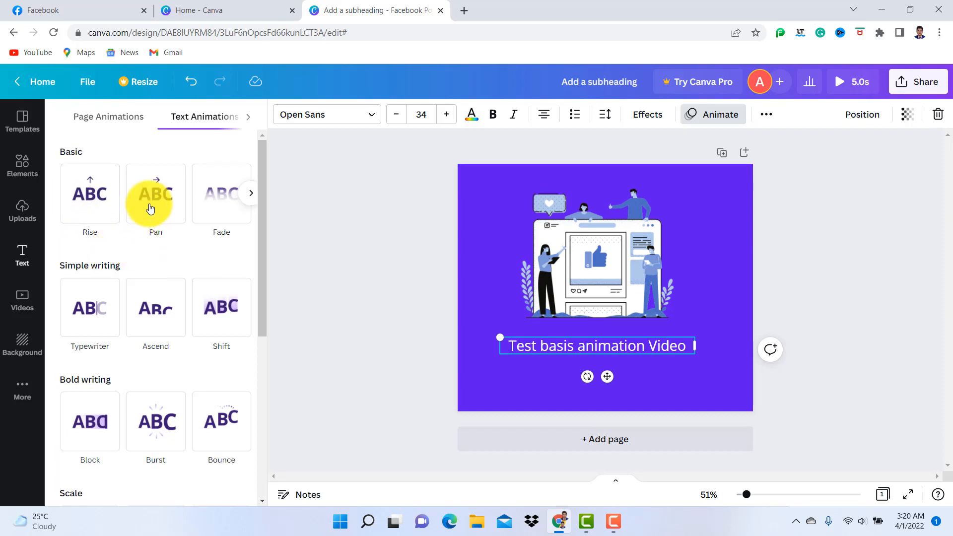
{"action": "mouse_move", "coordinate": [150, 199]}
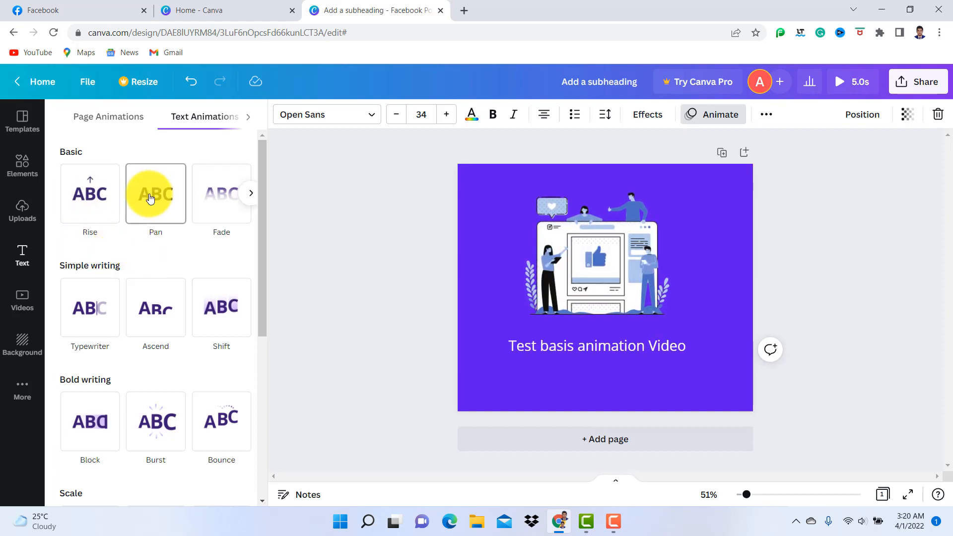
{"action": "mouse_move", "coordinate": [75, 316]}
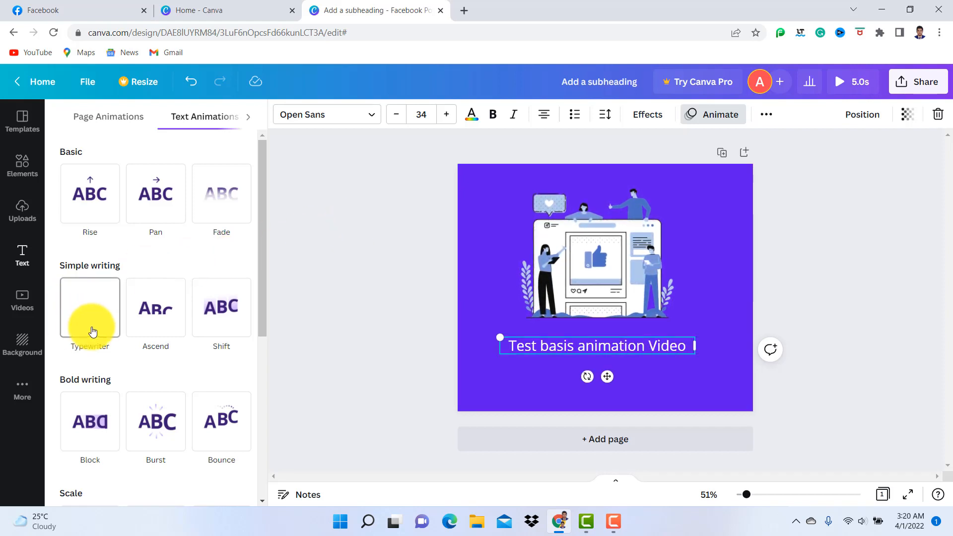
{"action": "left_click", "coordinate": [95, 312]}
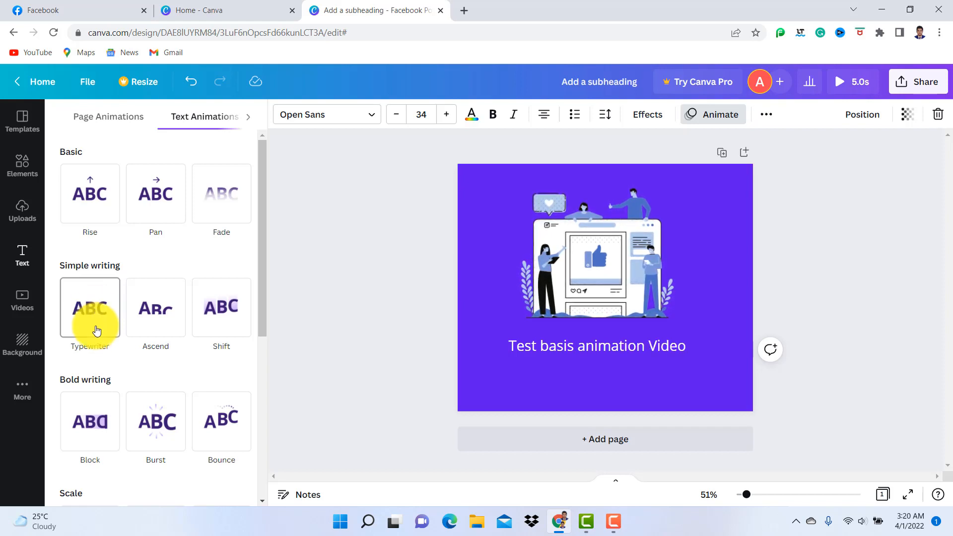
{"action": "left_click", "coordinate": [94, 311]}
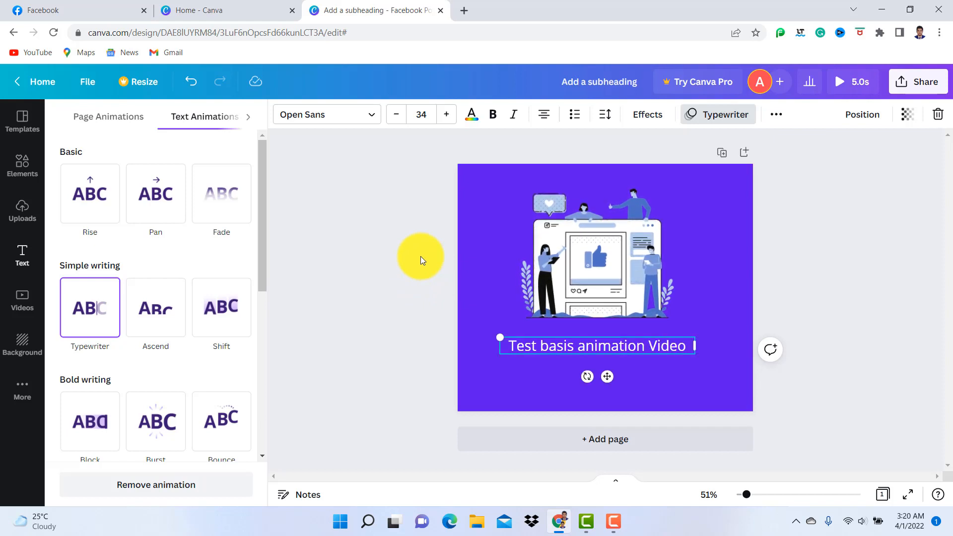
{"action": "left_click", "coordinate": [405, 249]}
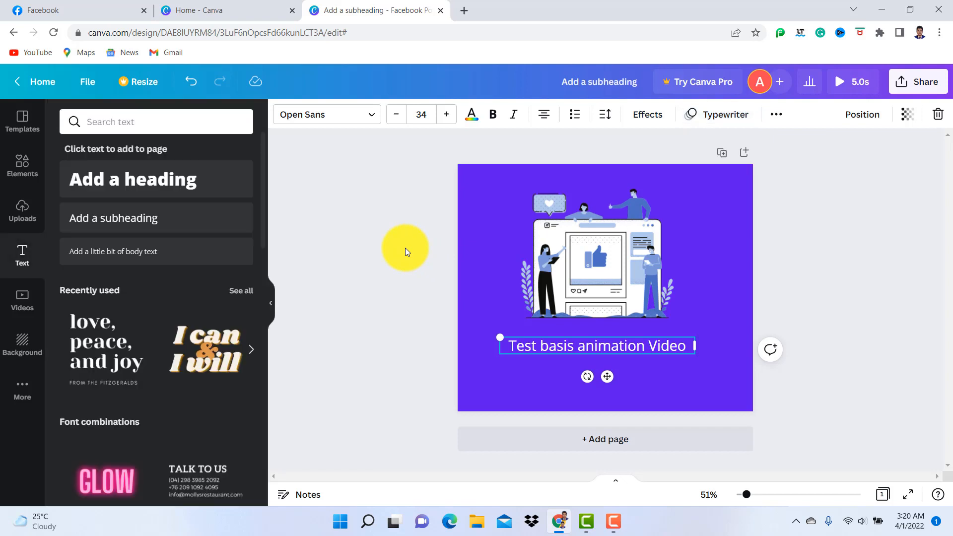
{"action": "left_click", "coordinate": [383, 241]}
Check which animations are assigned to the illustration and the caption
{"action": "left_click", "coordinate": [633, 262]}
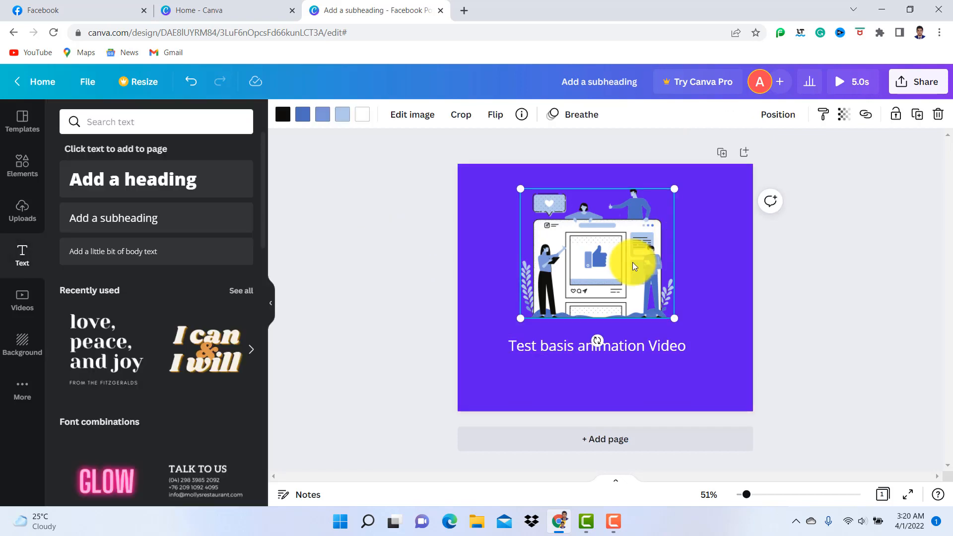
{"action": "left_click", "coordinate": [607, 351]}
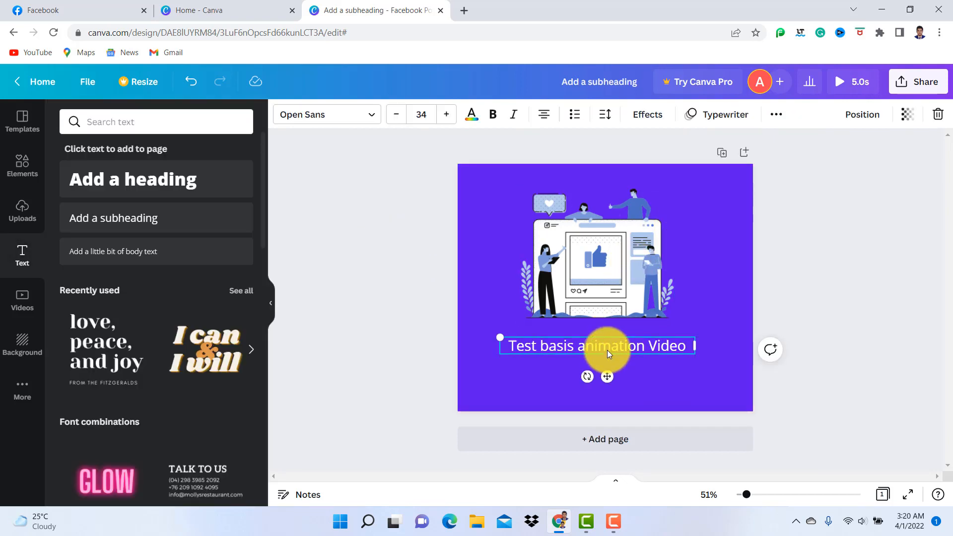
Try the 30-second page timing and set the page's duration to 5.5 seconds
{"action": "left_click", "coordinate": [369, 252]}
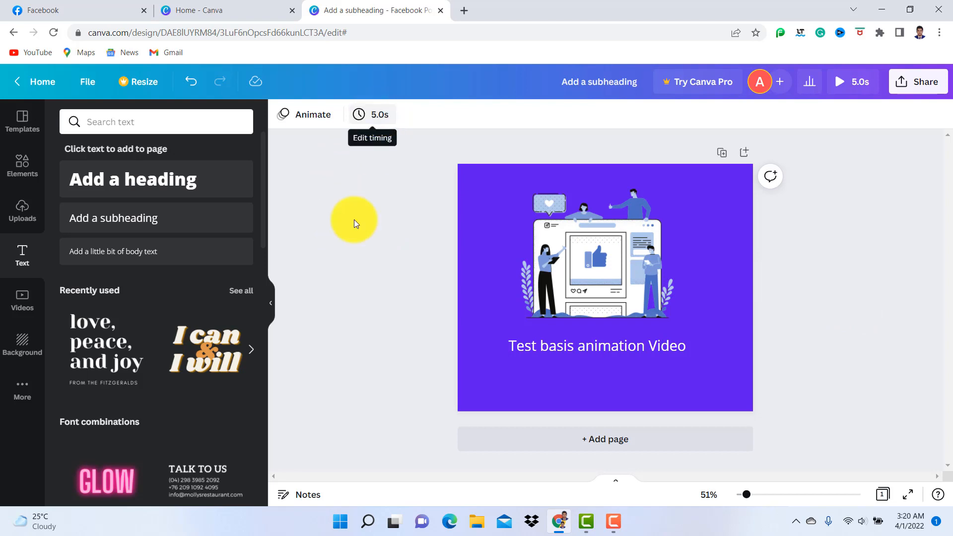
{"action": "left_click", "coordinate": [600, 285]}
{"action": "left_click", "coordinate": [369, 275]}
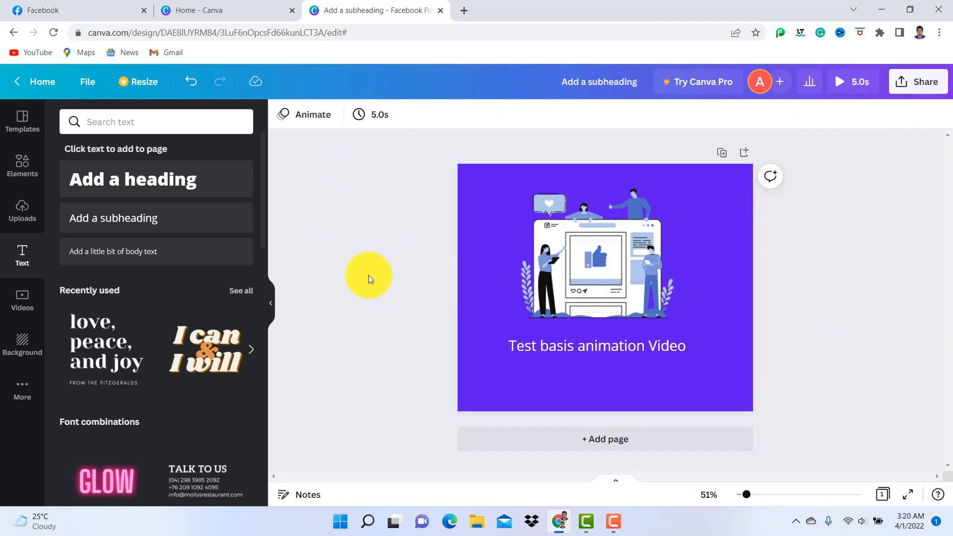
{"action": "left_click", "coordinate": [382, 115]}
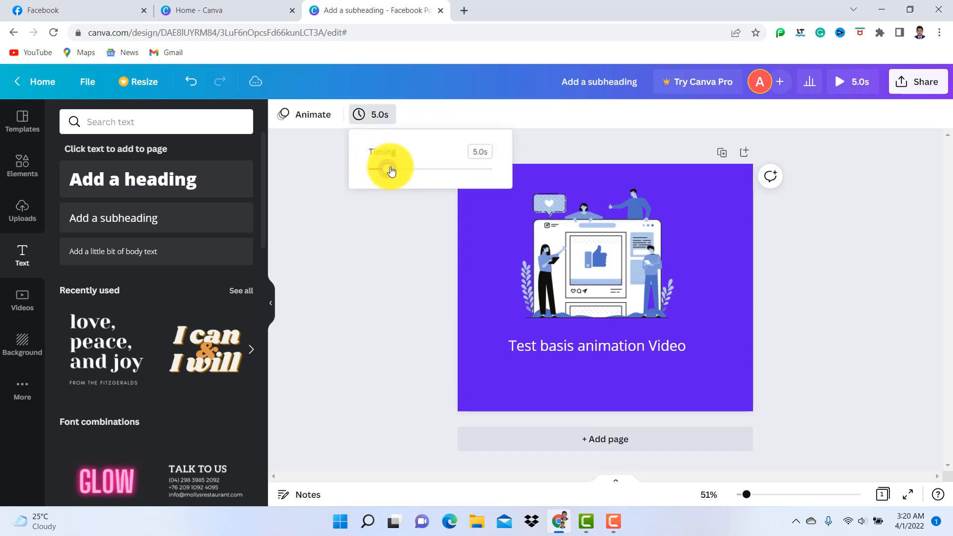
{"action": "left_click_drag", "start_coordinate": [397, 165], "coordinate": [496, 174]}
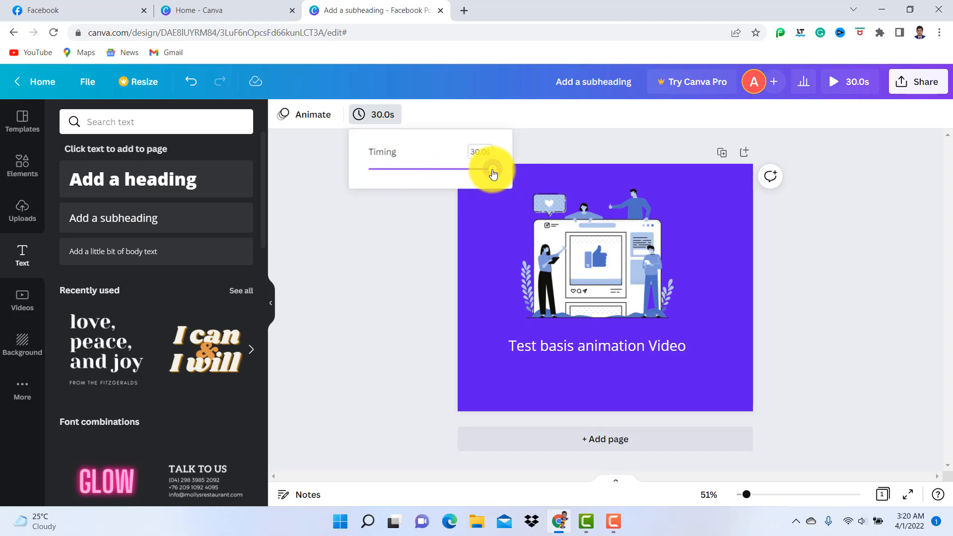
{"action": "left_click_drag", "start_coordinate": [493, 173], "coordinate": [397, 243]}
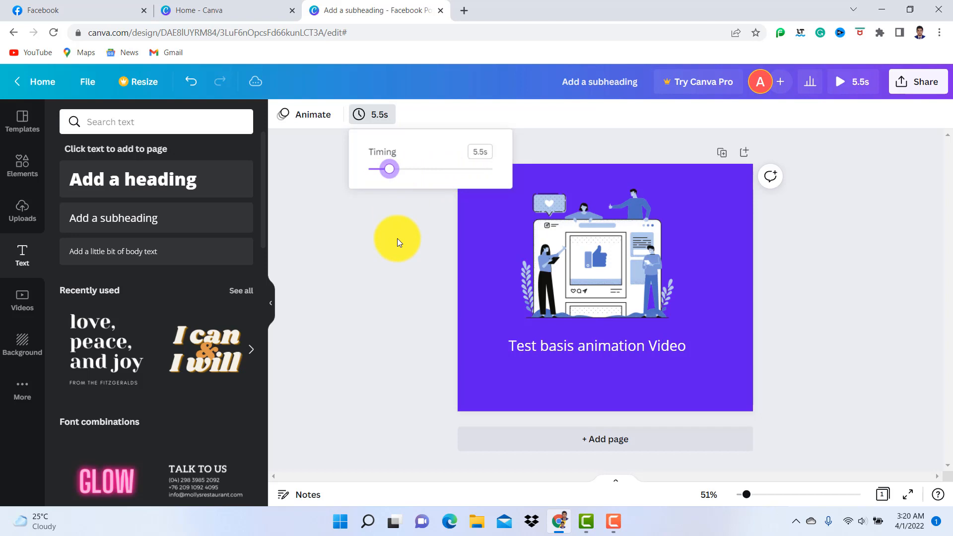
{"action": "left_click", "coordinate": [398, 242]}
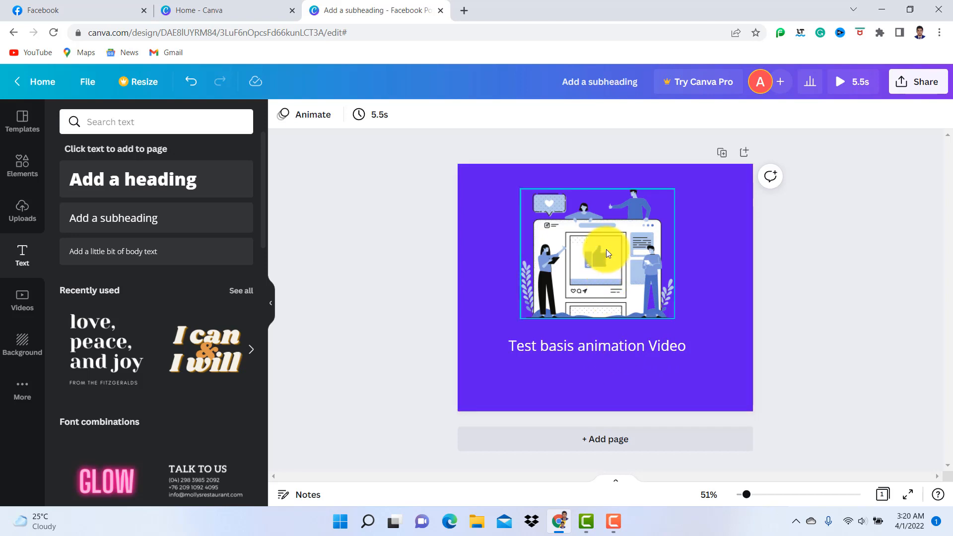
Move the illustration slightly down towards the caption and enlarge it a little from its upper corner
{"action": "left_click_drag", "start_coordinate": [599, 251], "coordinate": [611, 257]}
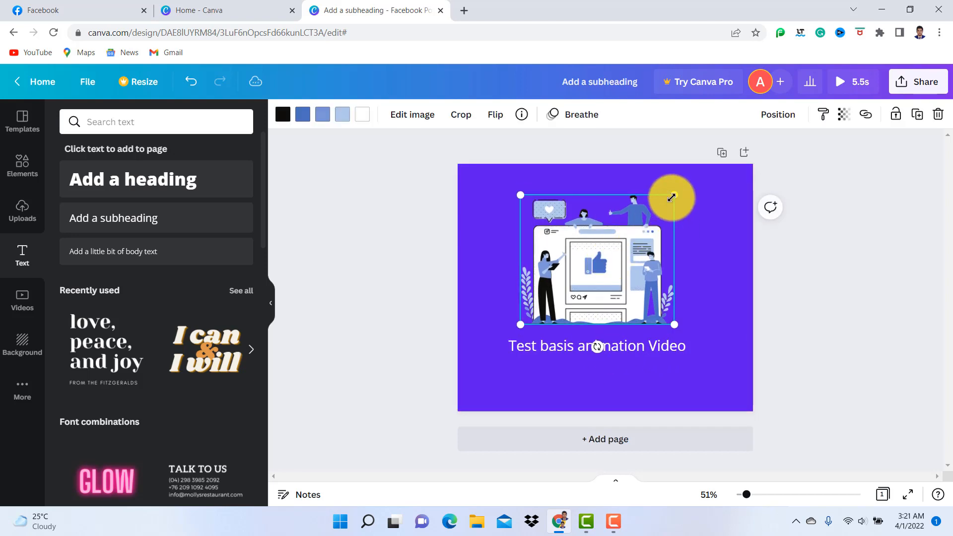
{"action": "left_click_drag", "start_coordinate": [670, 198], "coordinate": [682, 193]}
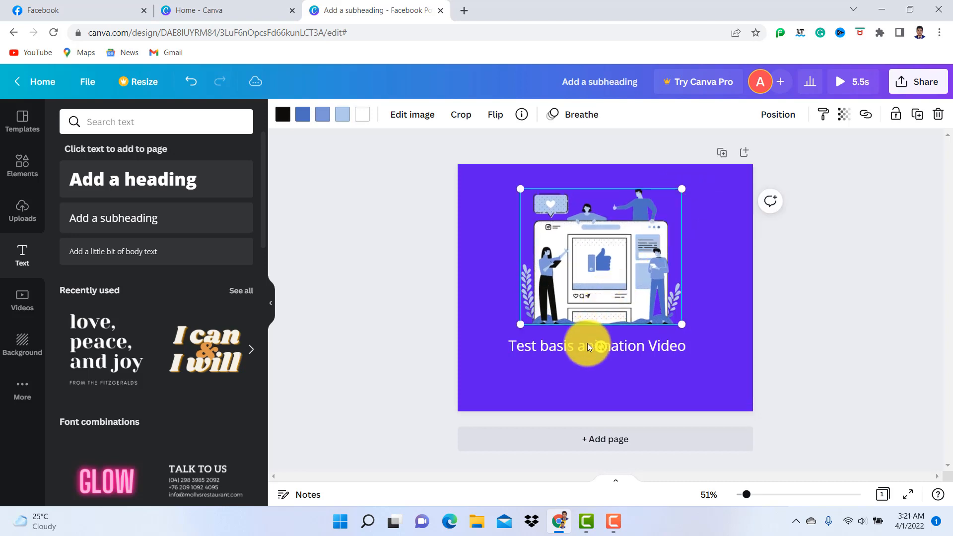
{"action": "left_click", "coordinate": [878, 271]}
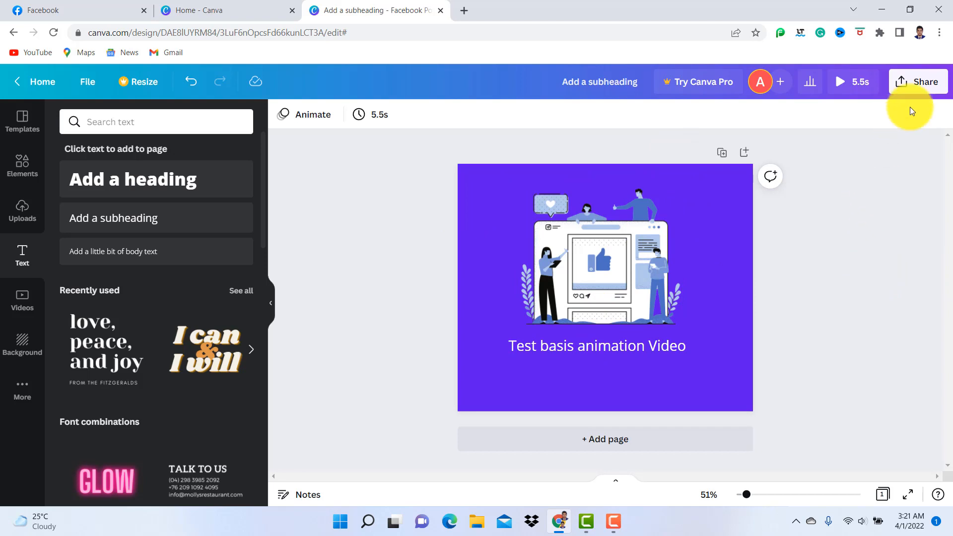
Review the available download file types and download the design as an MP4 Video
{"action": "left_click", "coordinate": [930, 85]}
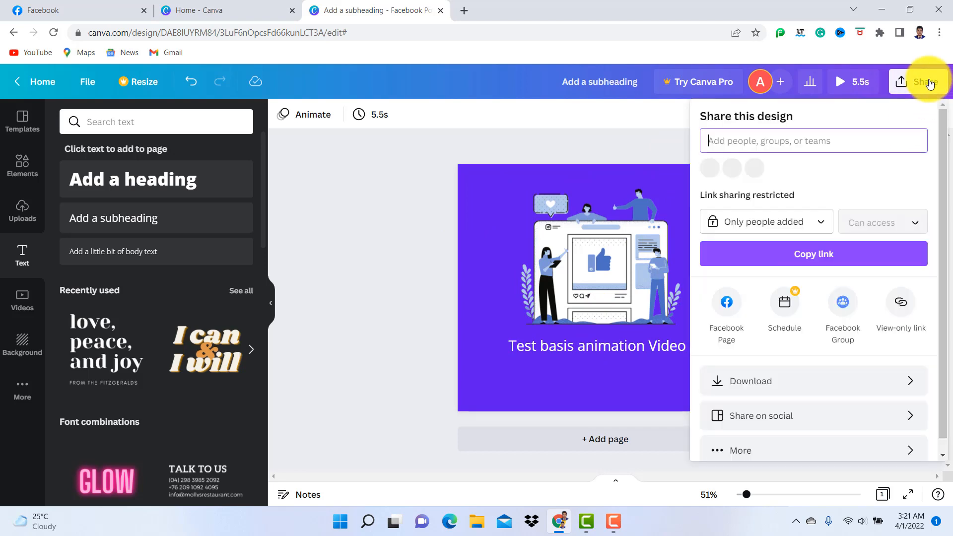
{"action": "left_click", "coordinate": [758, 387]}
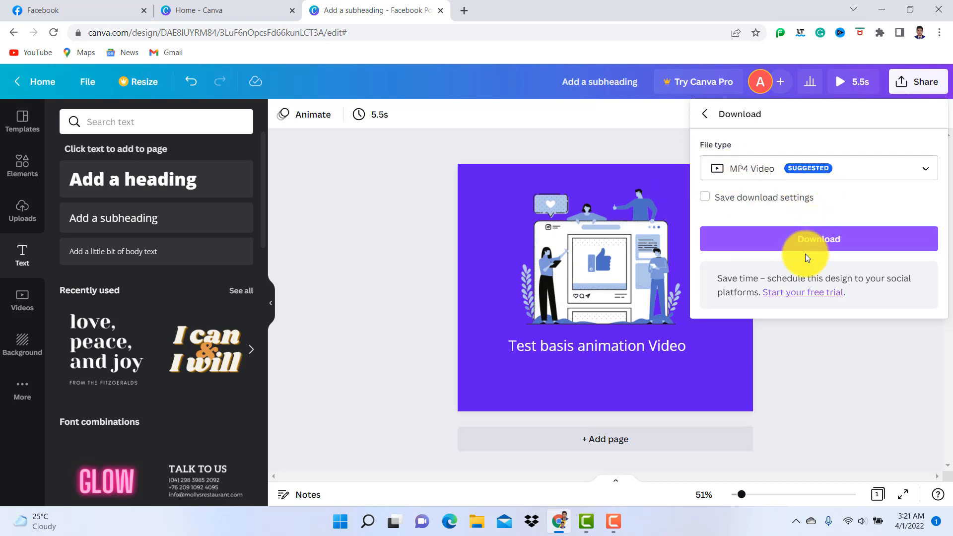
{"action": "left_click", "coordinate": [817, 247]}
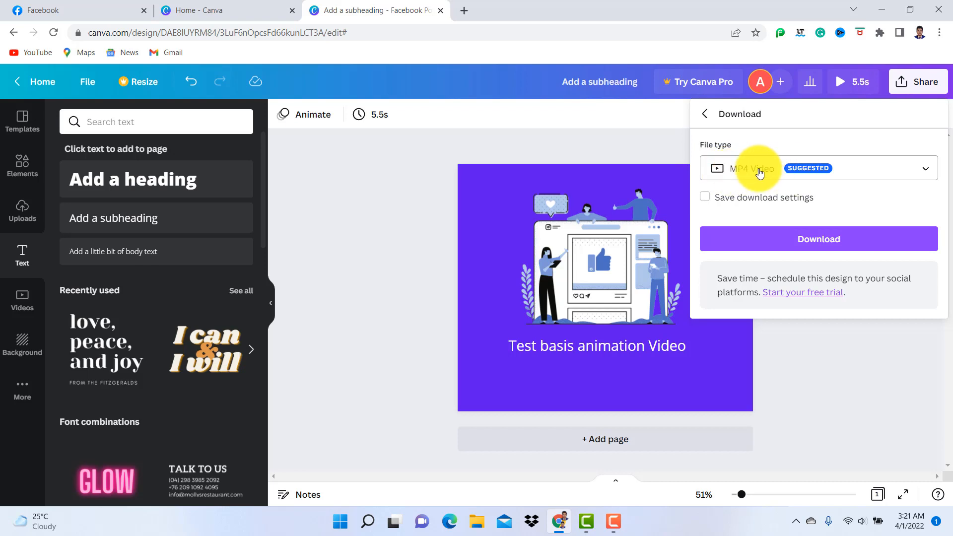
{"action": "left_click", "coordinate": [927, 169]}
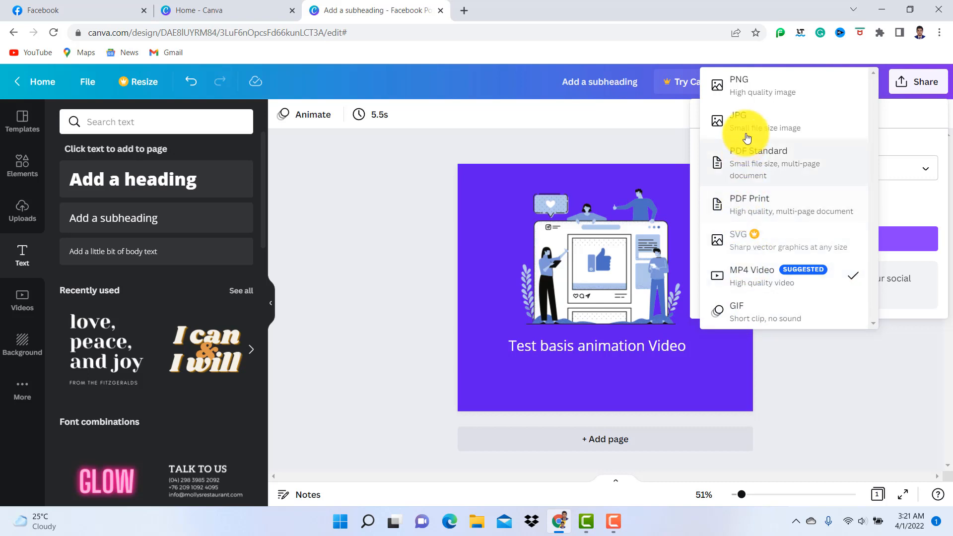
{"action": "left_click", "coordinate": [372, 254]}
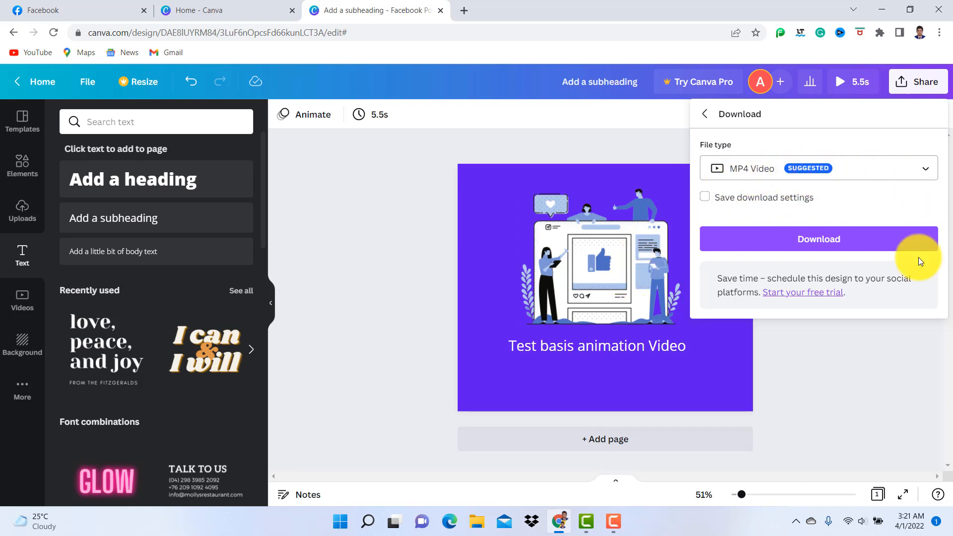
{"action": "left_click", "coordinate": [827, 242]}
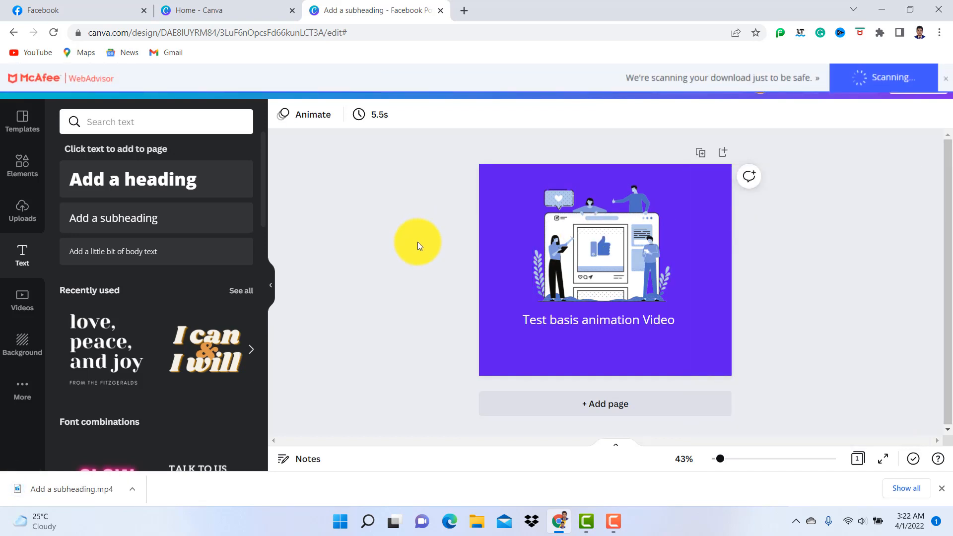
Switch to File Explorer, play Add a subheading.mp4 from the Downloads folder, and close the player and the folder
{"action": "left_click", "coordinate": [883, 10]}
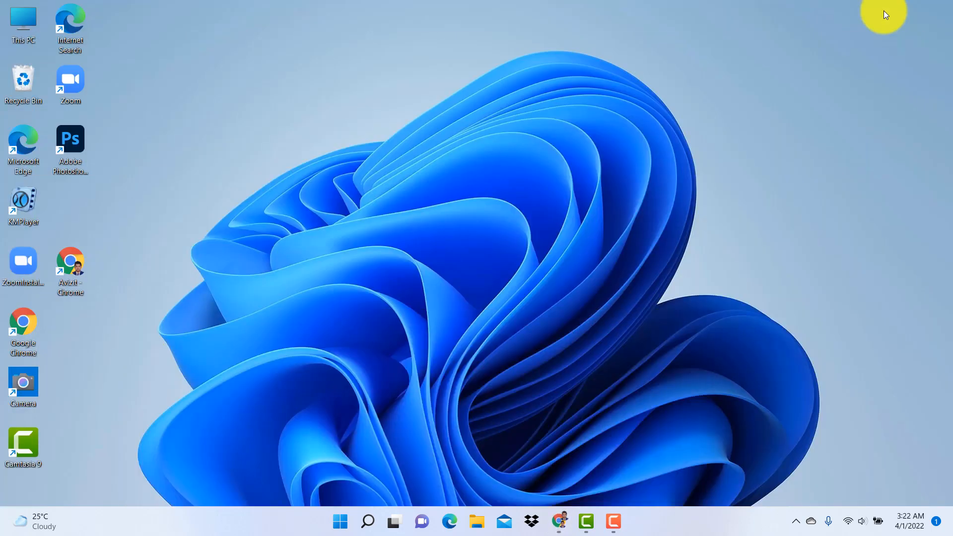
{"action": "double_click", "coordinate": [28, 23]}
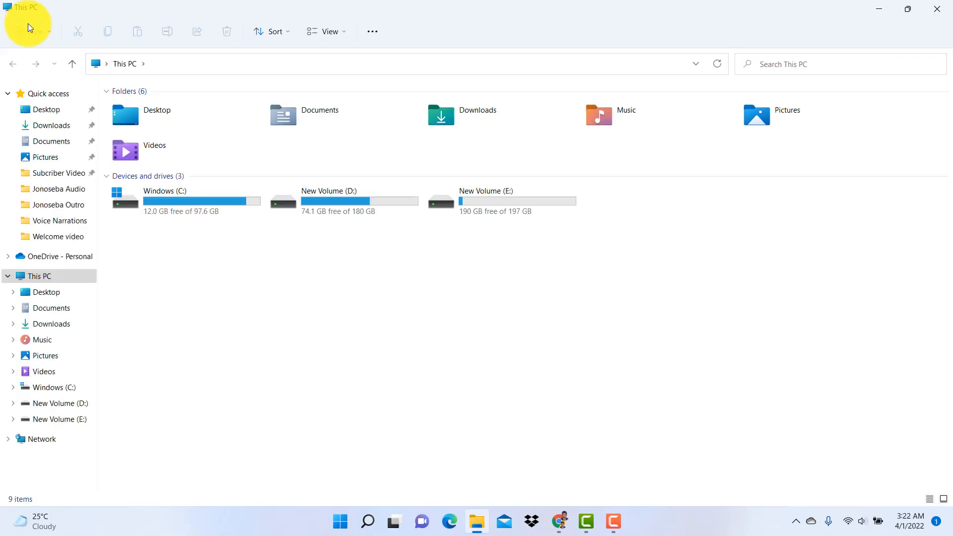
{"action": "double_click", "coordinate": [481, 123]}
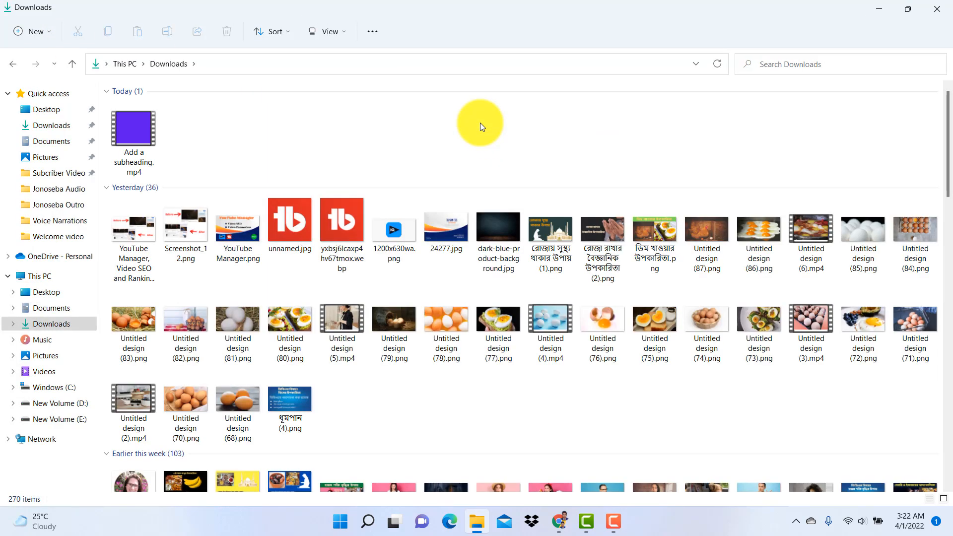
{"action": "double_click", "coordinate": [132, 133]}
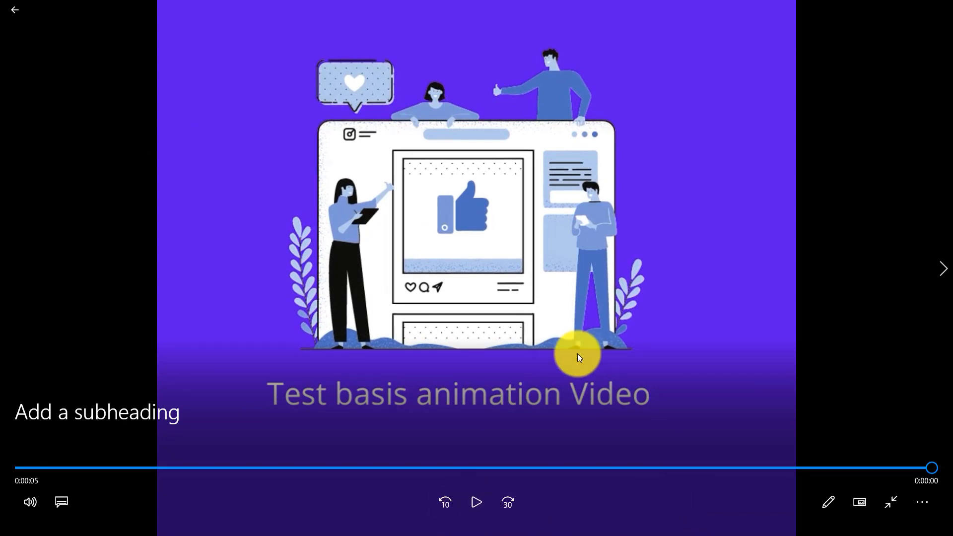
{"action": "left_click", "coordinate": [471, 501]}
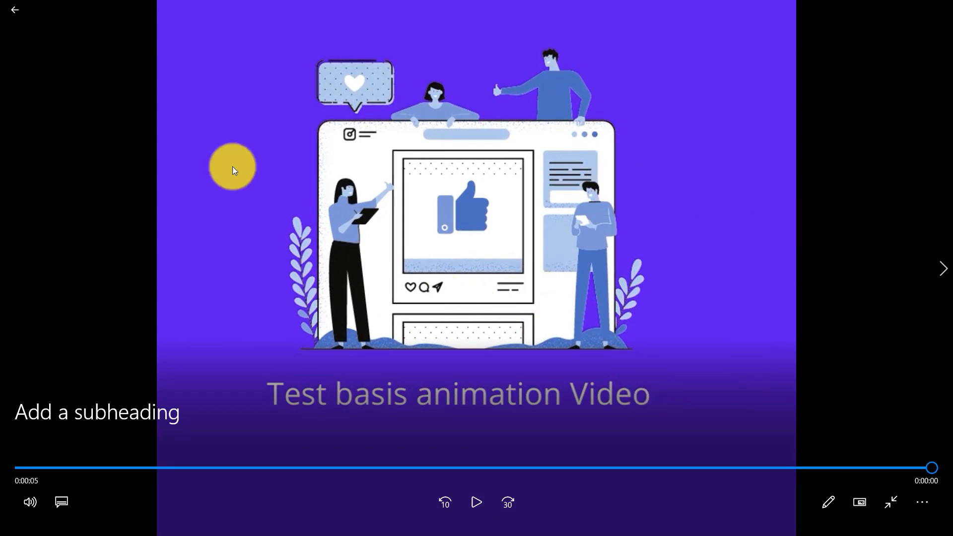
{"action": "left_click", "coordinate": [17, 10]}
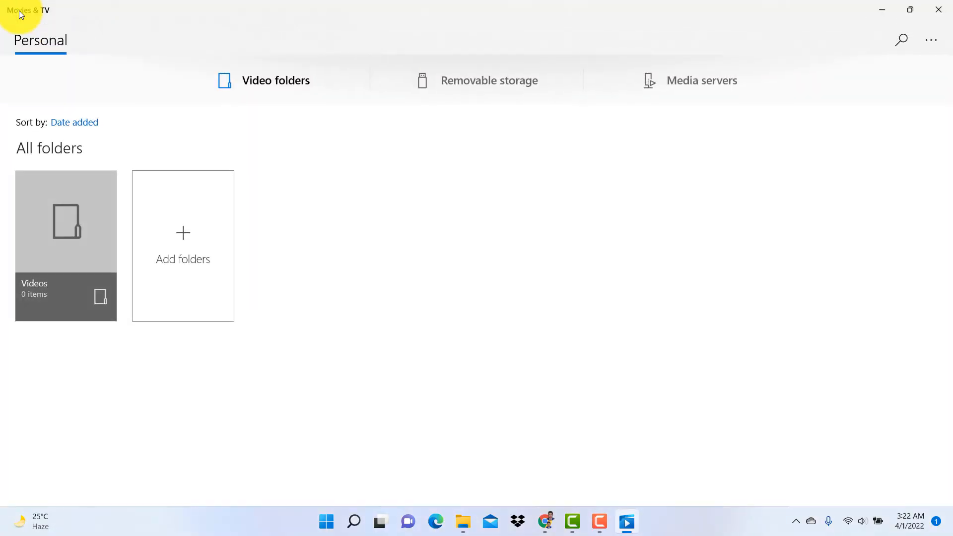
{"action": "left_click", "coordinate": [943, 11]}
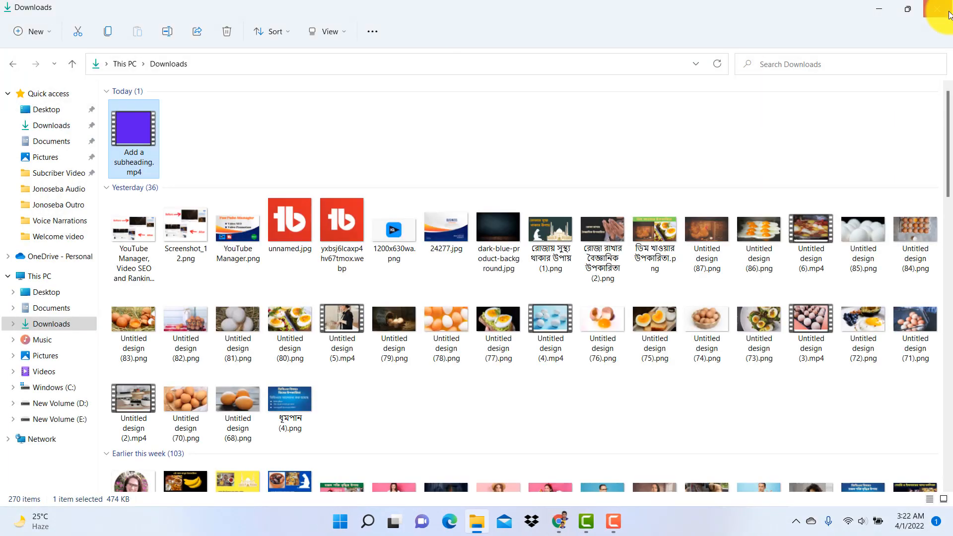
{"action": "left_click", "coordinate": [943, 14]}
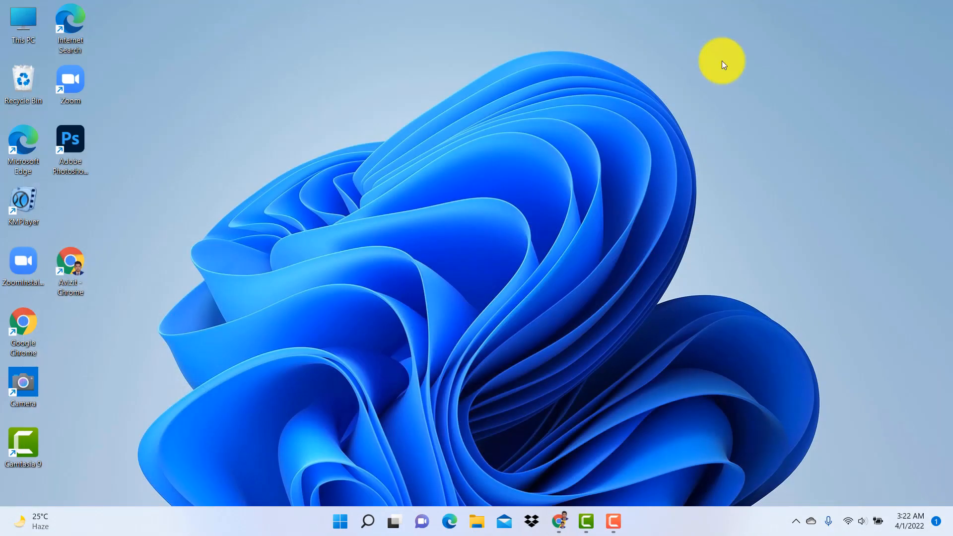
Switch back to the Canva design in Chrome and add a second page below the first
{"action": "left_click", "coordinate": [560, 523]}
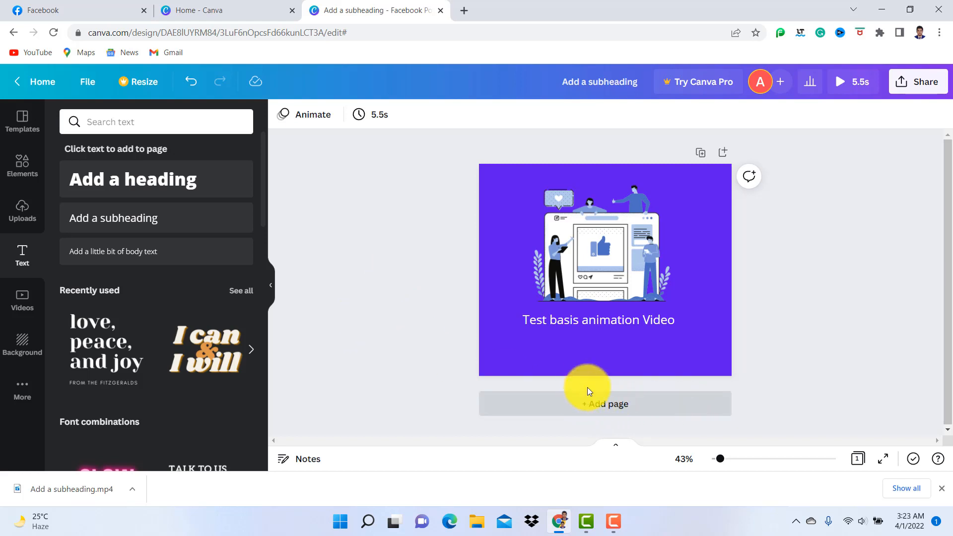
{"action": "left_click", "coordinate": [603, 407]}
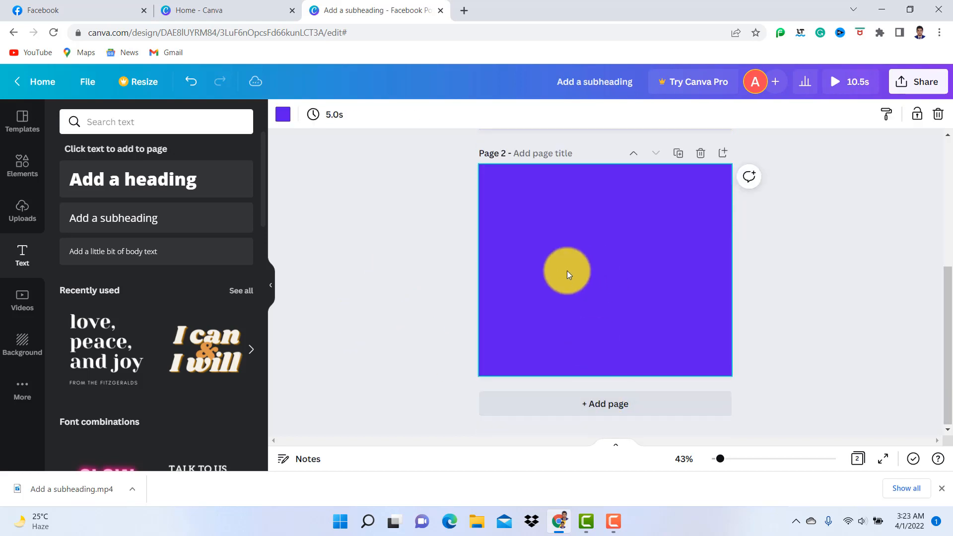
{"action": "left_click", "coordinate": [361, 260]}
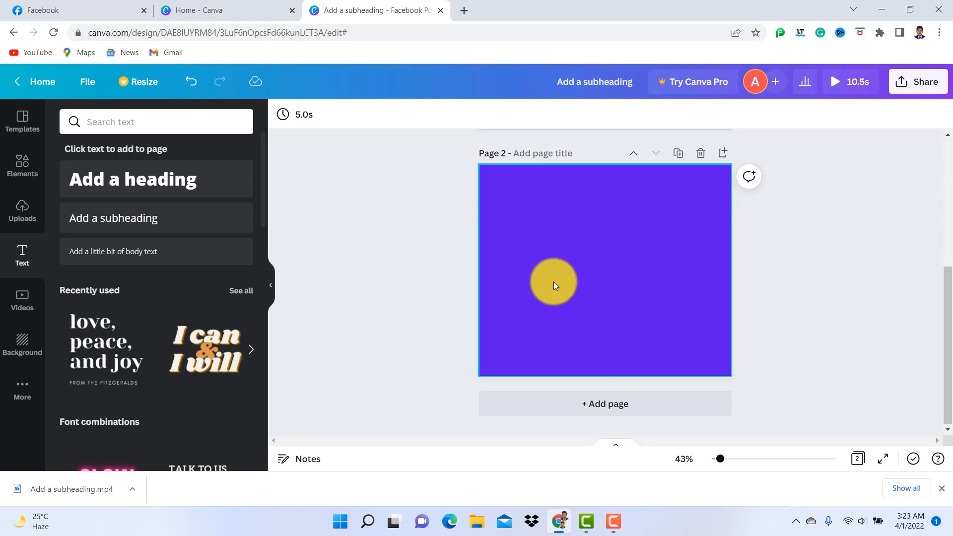
Compare the finished first page with the empty second page
{"action": "scroll", "coordinate": [553, 282], "scroll_direction": "up", "scroll_amount": 5}
{"action": "scroll", "coordinate": [553, 282], "scroll_direction": "down", "scroll_amount": 5}
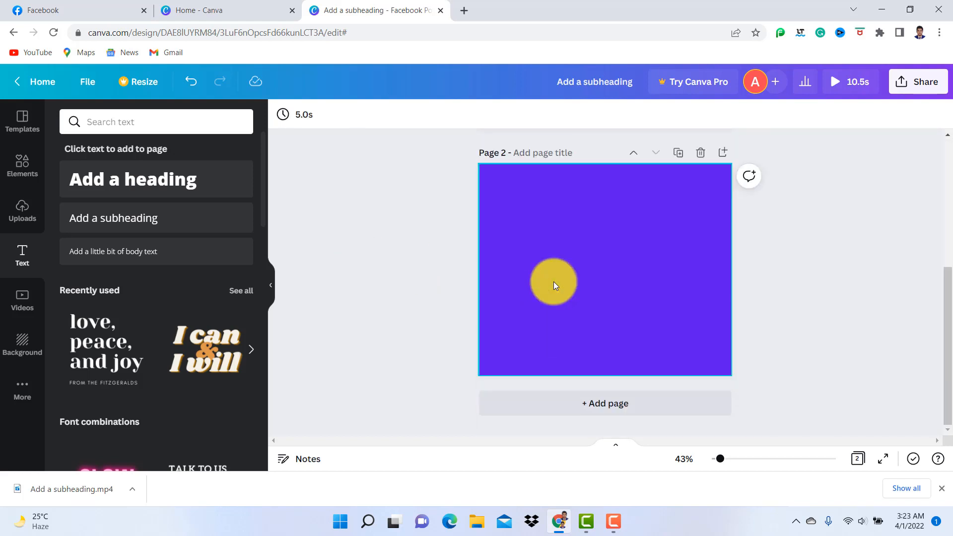
{"action": "scroll", "coordinate": [553, 282], "scroll_direction": "up", "scroll_amount": 5}
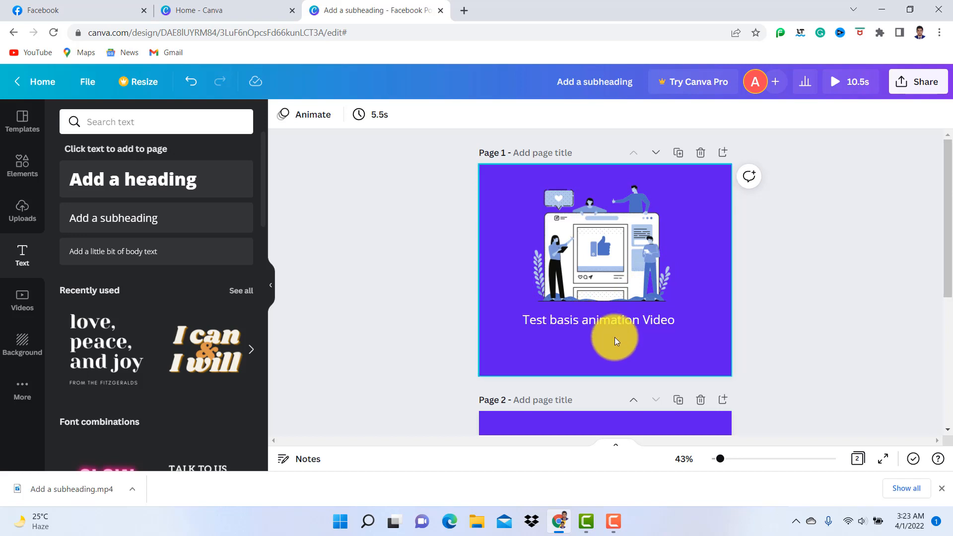
{"action": "scroll", "coordinate": [600, 337], "scroll_direction": "down", "scroll_amount": 5}
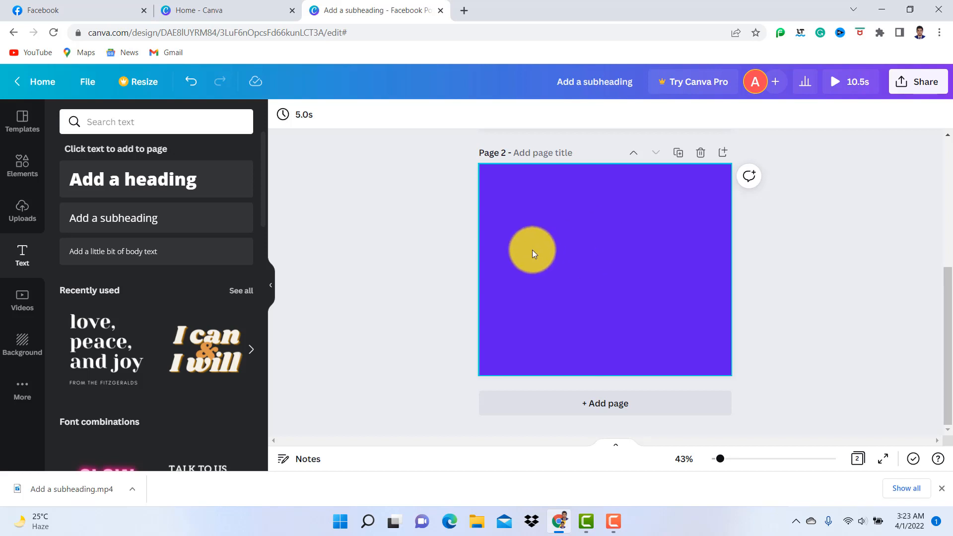
{"action": "scroll", "coordinate": [558, 308], "scroll_direction": "up", "scroll_amount": 5}
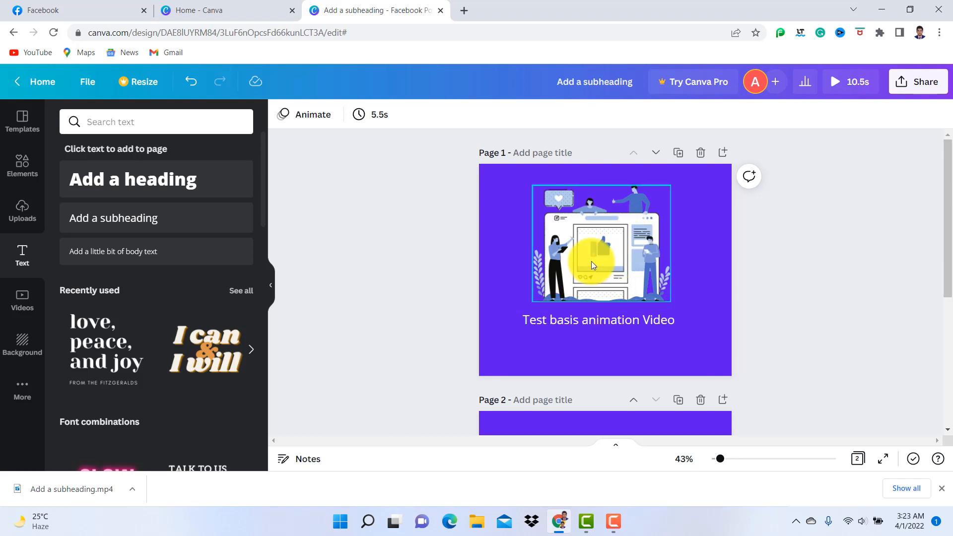
{"action": "scroll", "coordinate": [591, 261], "scroll_direction": "down", "scroll_amount": 5}
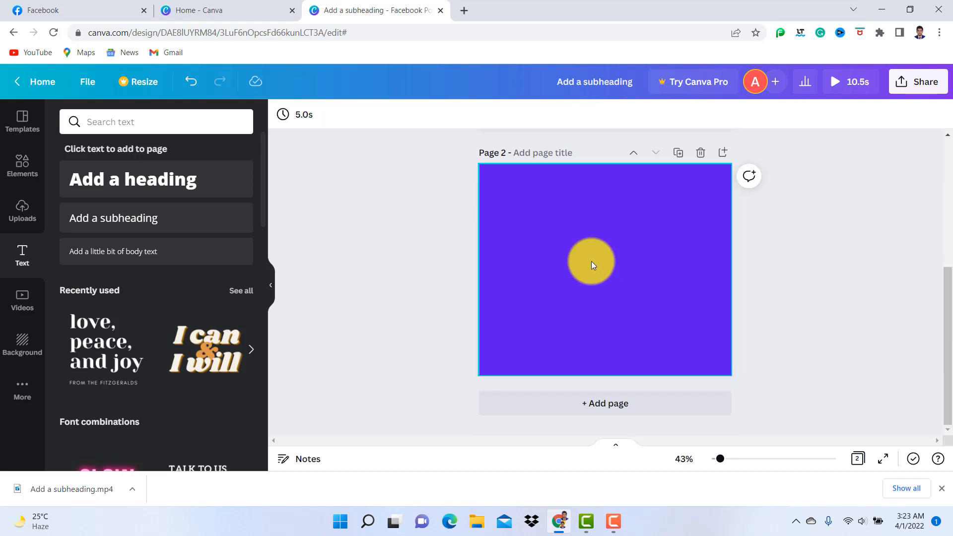
{"action": "scroll", "coordinate": [591, 261], "scroll_direction": "up", "scroll_amount": 5}
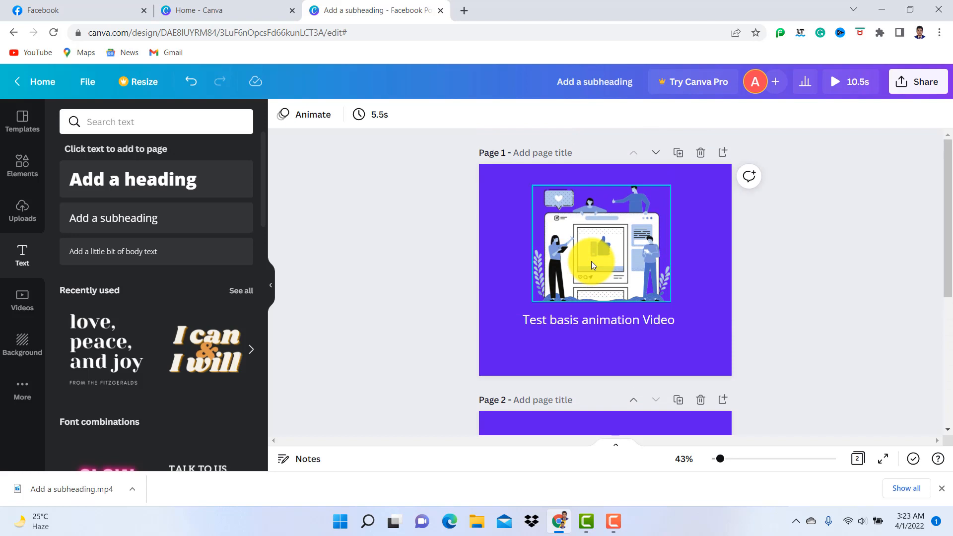
{"action": "scroll", "coordinate": [591, 261], "scroll_direction": "down", "scroll_amount": 5}
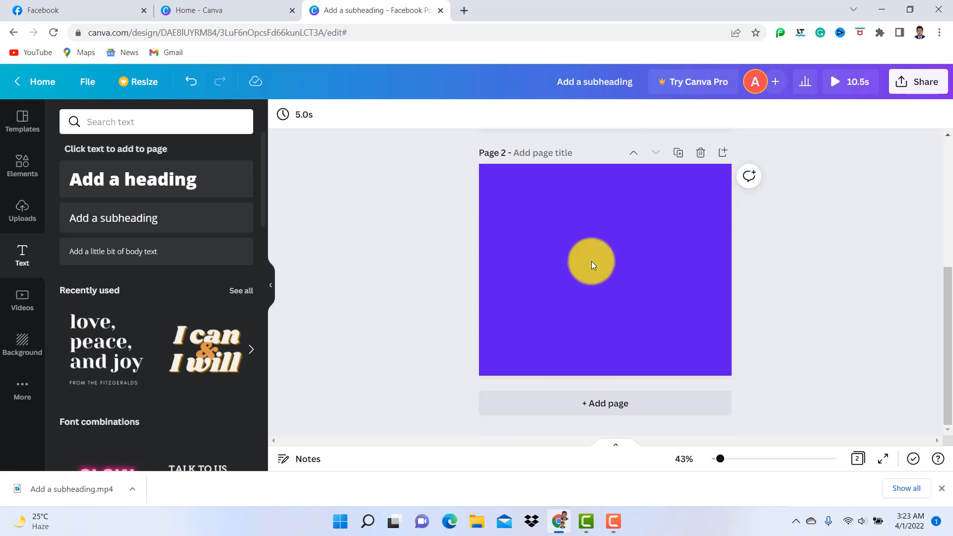